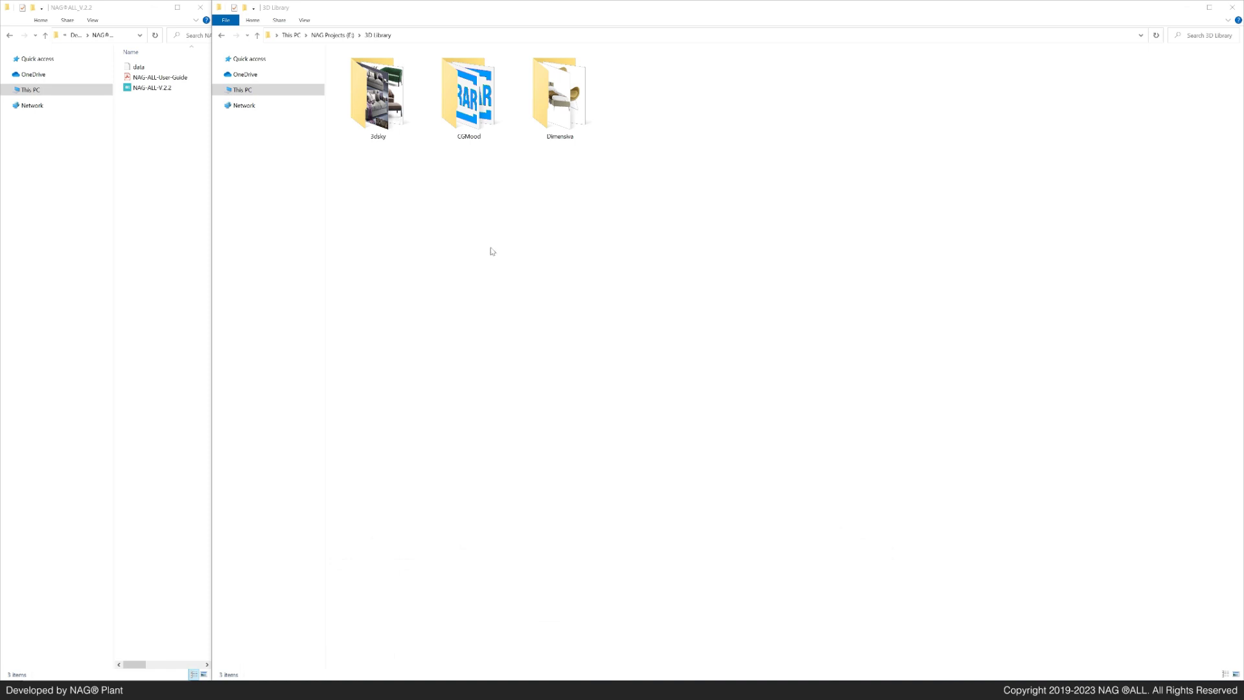
Look through the contents of the 3dsky, CGMood and Dimensiva folders in the 3D Library.
double_click(389, 103)
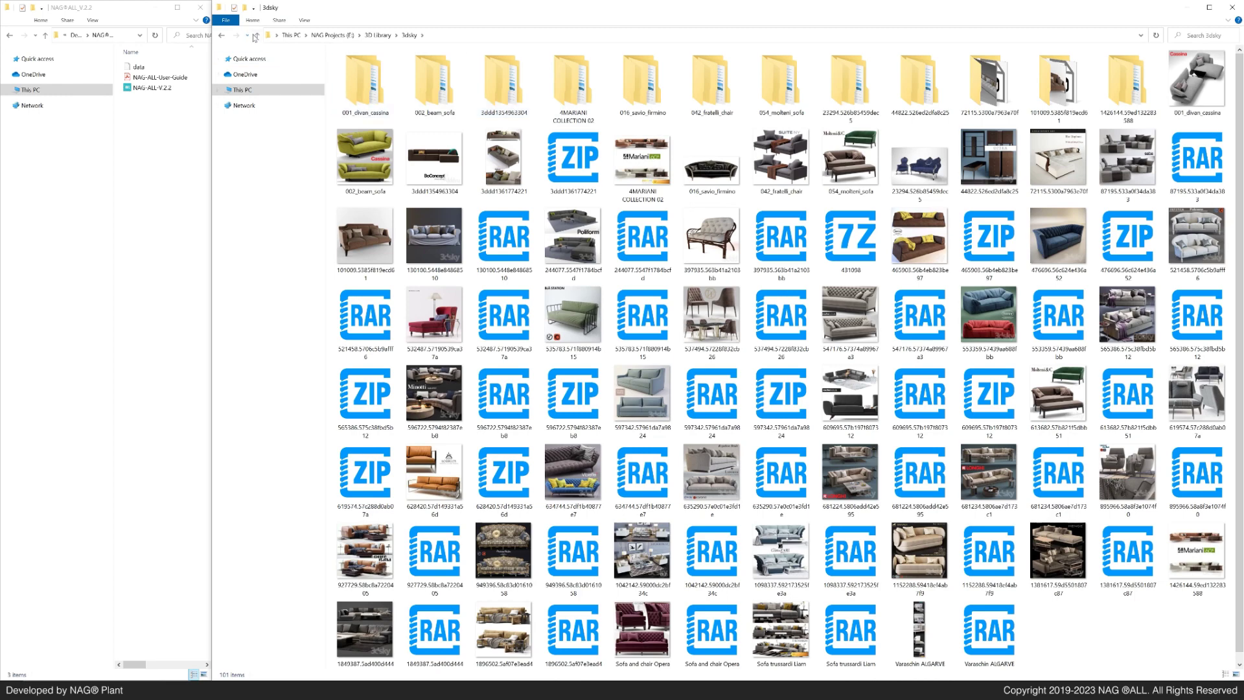
click(256, 37)
double_click(454, 111)
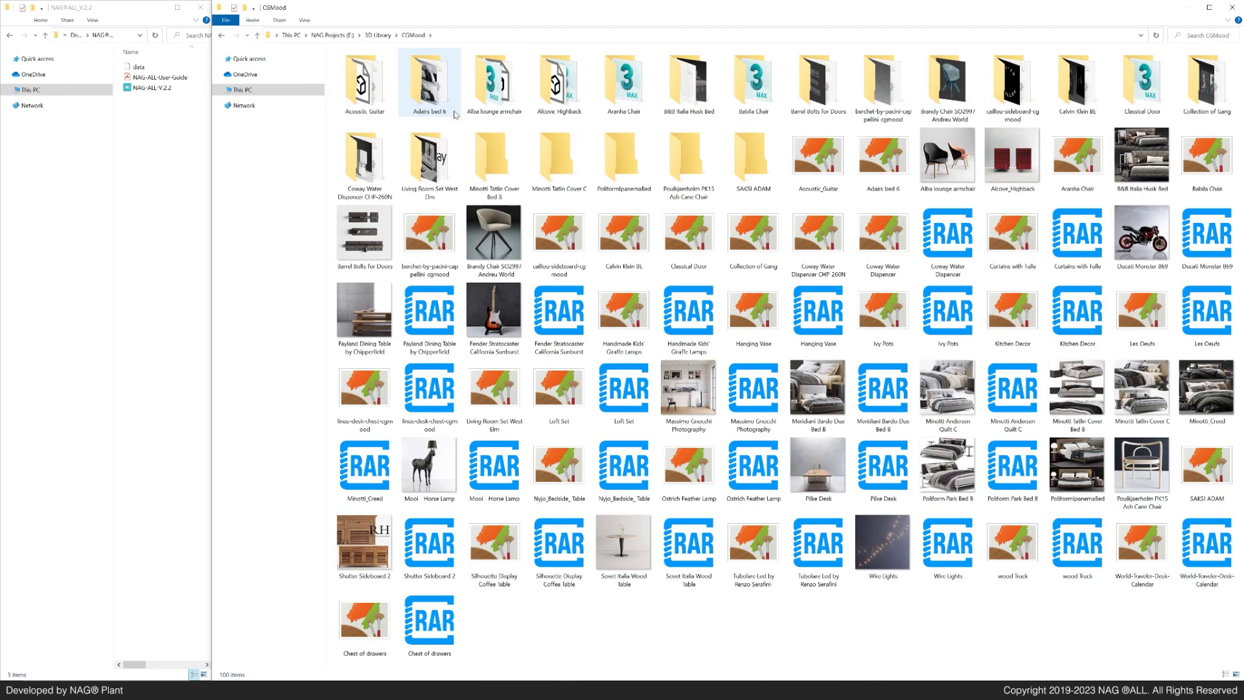
click(257, 36)
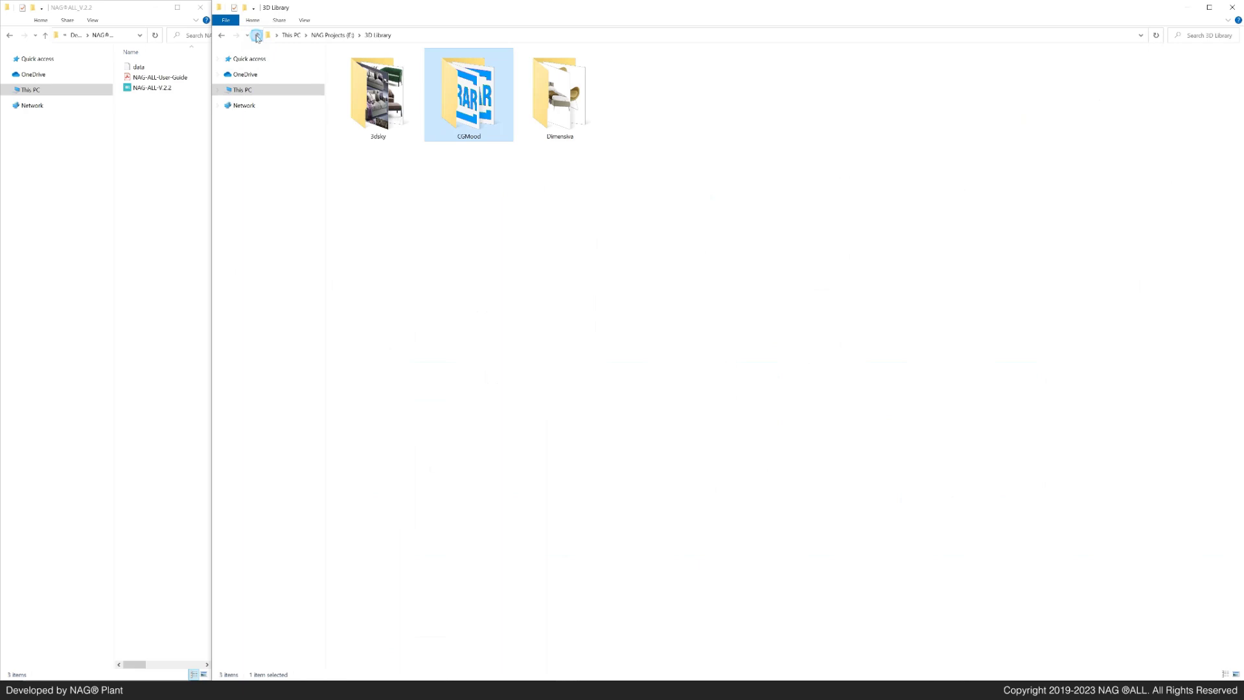
double_click(558, 97)
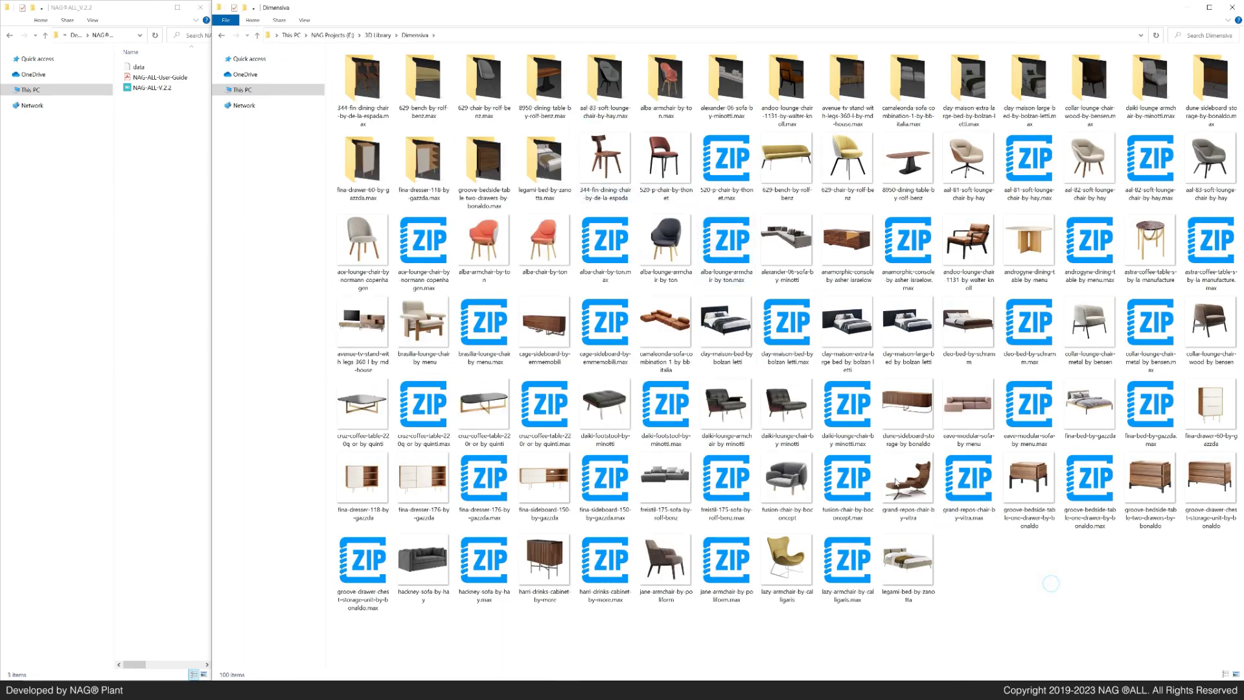
click(259, 35)
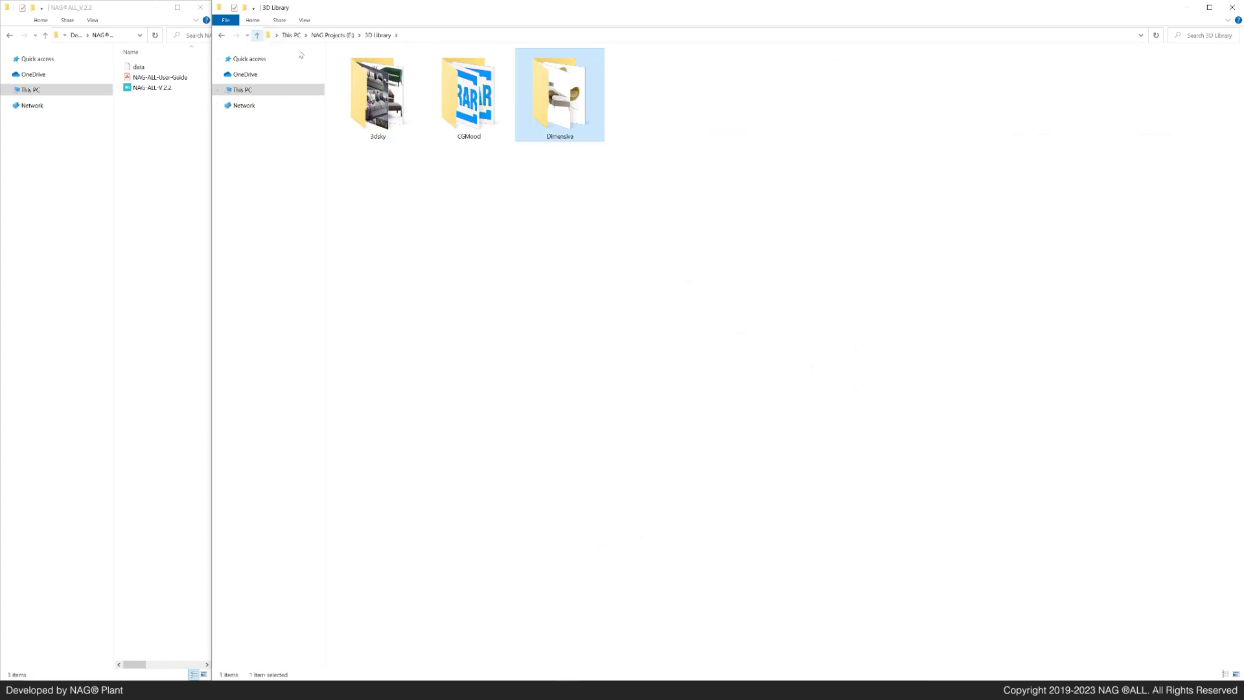
double_click(388, 94)
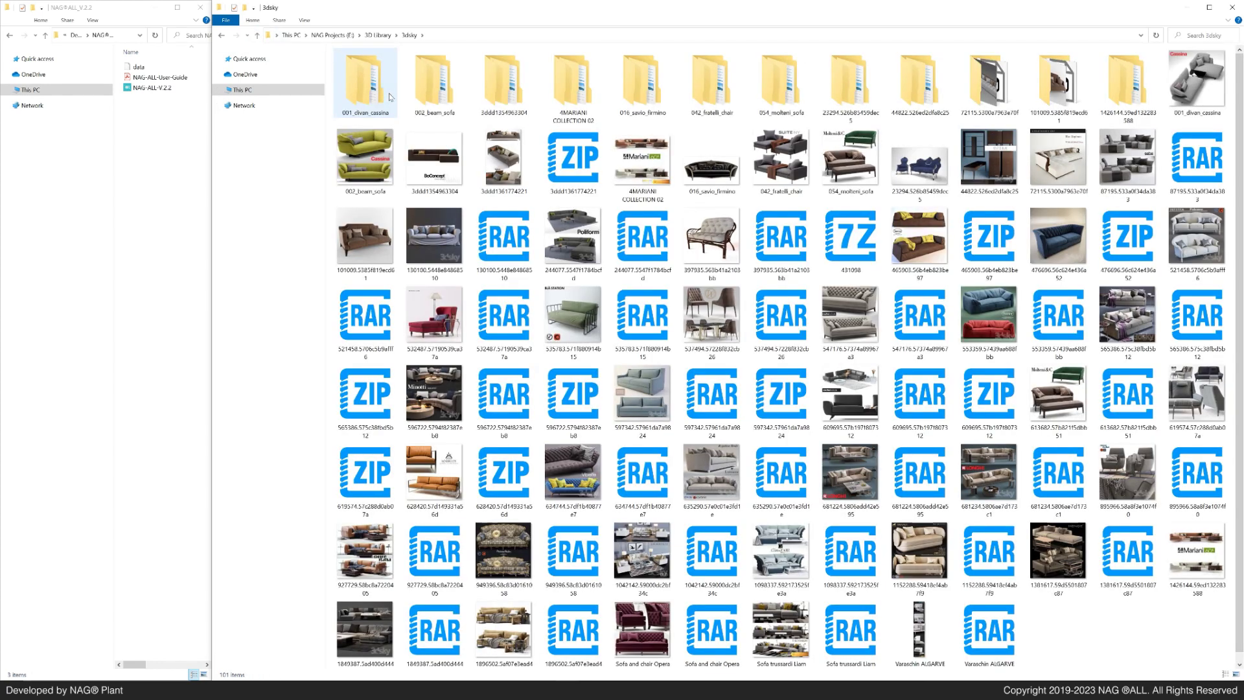
click(382, 96)
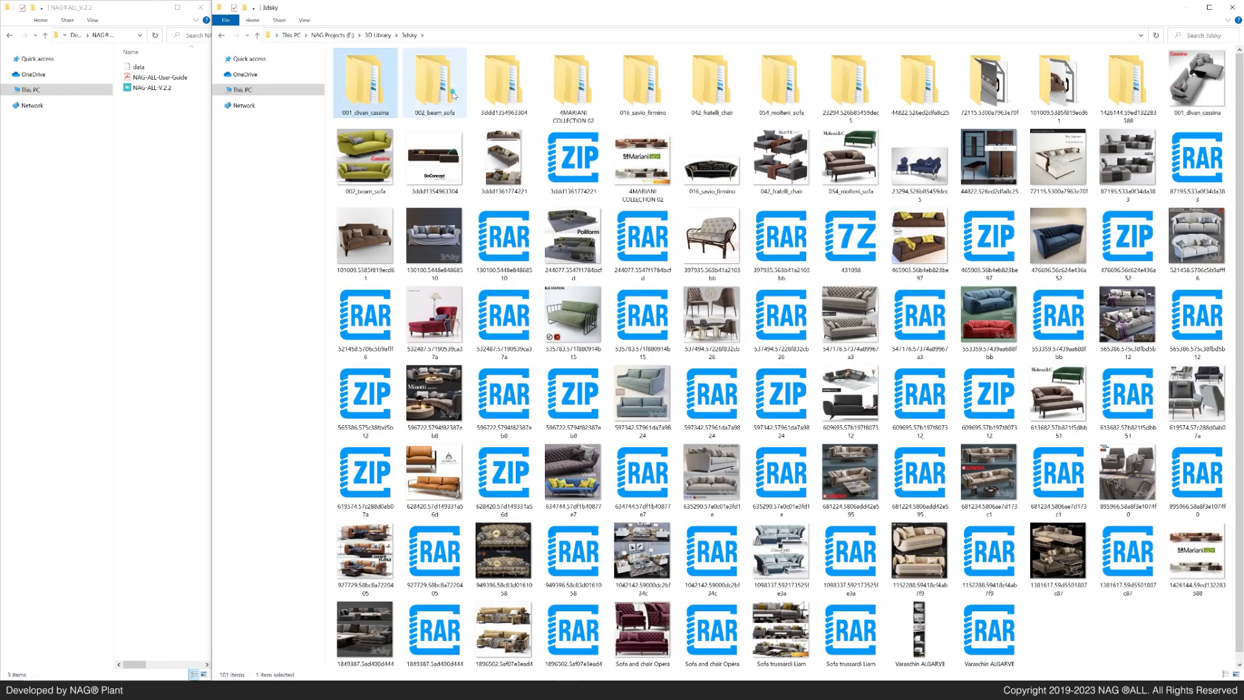
key(Right)
double_click(379, 92)
double_click(375, 70)
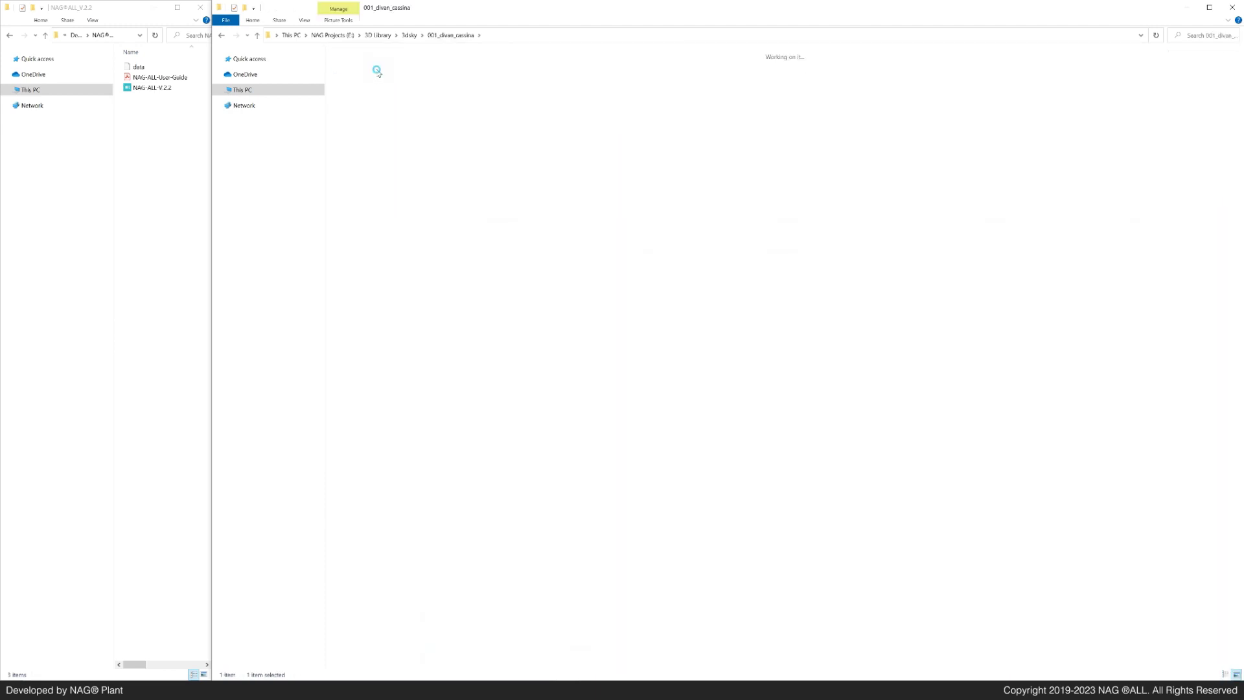
click(257, 36)
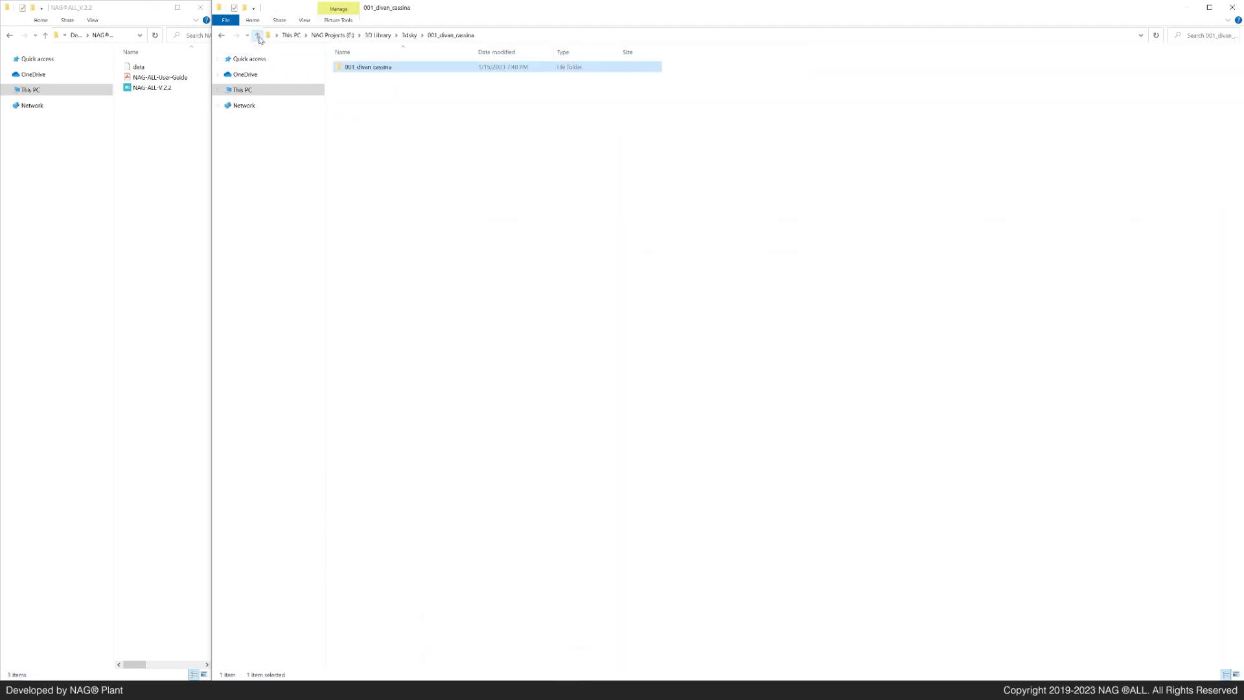
click(257, 36)
double_click(510, 96)
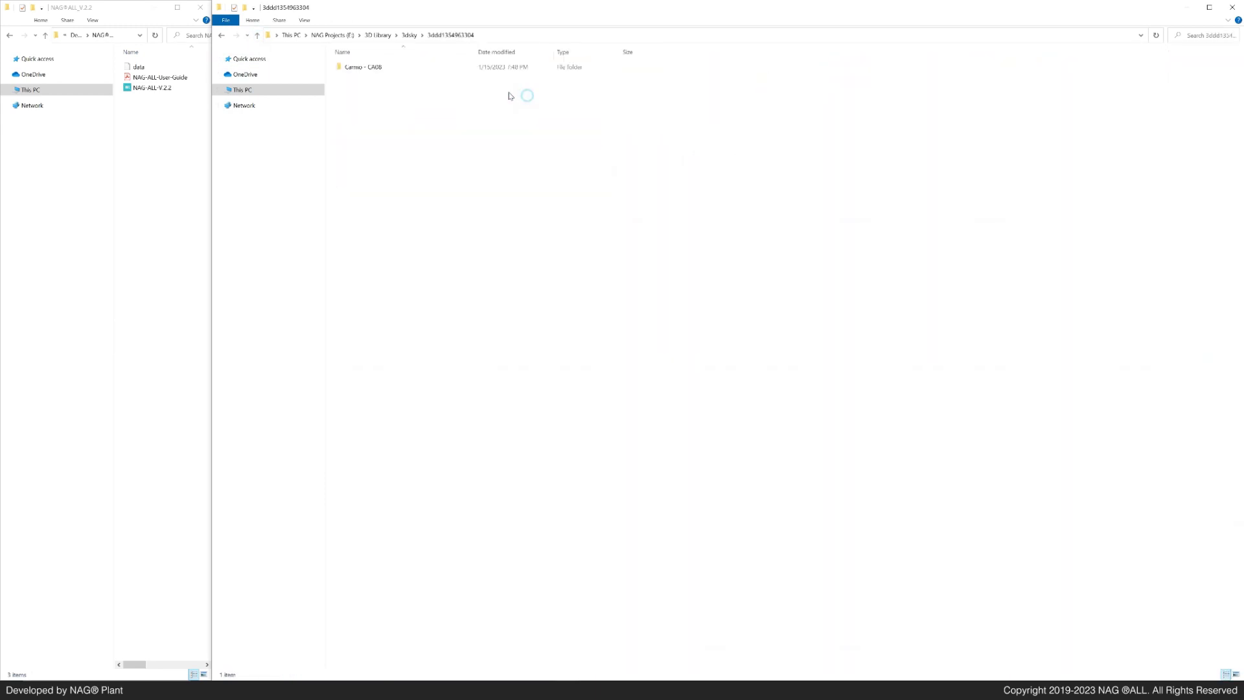
double_click(380, 67)
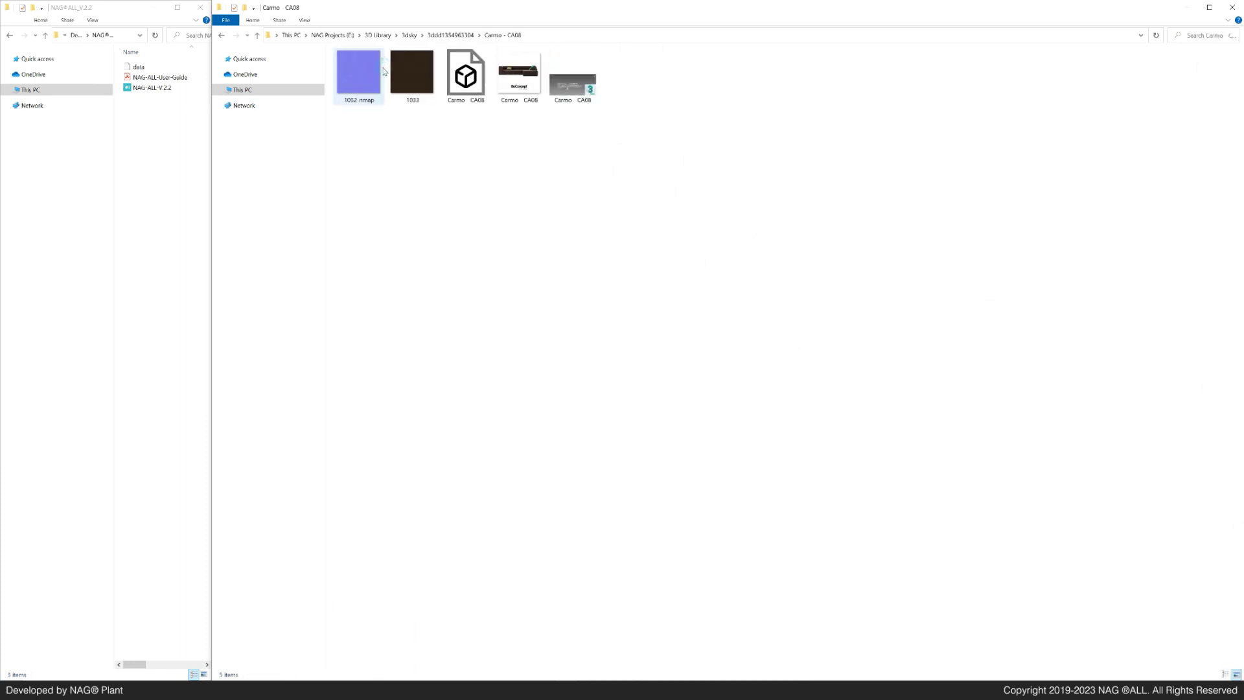
click(257, 36)
click(257, 35)
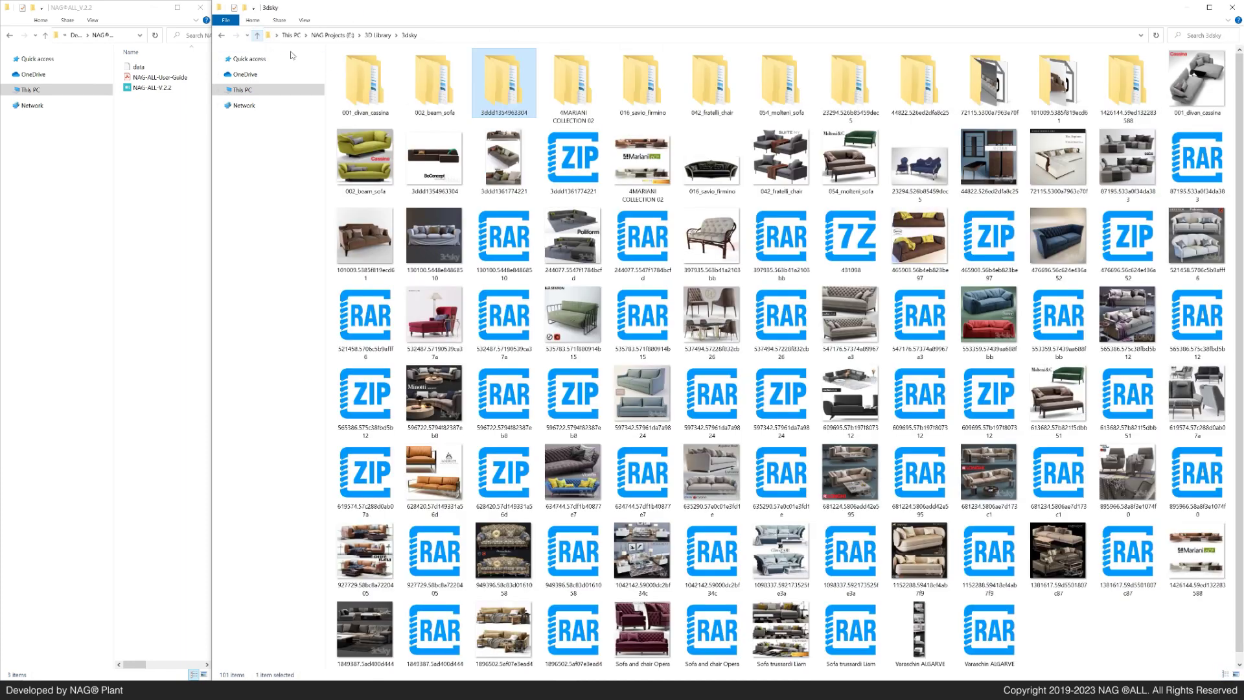
View the contents of the 244077 RAR archive and the subfolder inside the 537494 RAR archive, closing both archives.
double_click(651, 238)
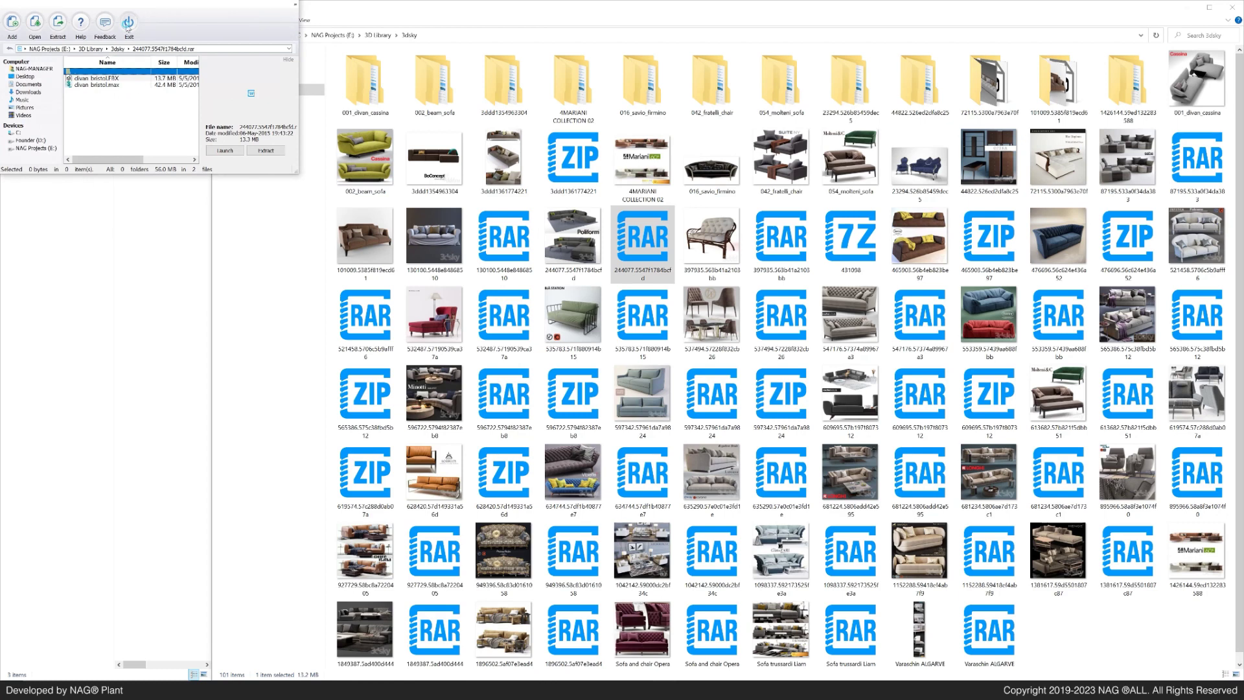
click(128, 23)
double_click(784, 316)
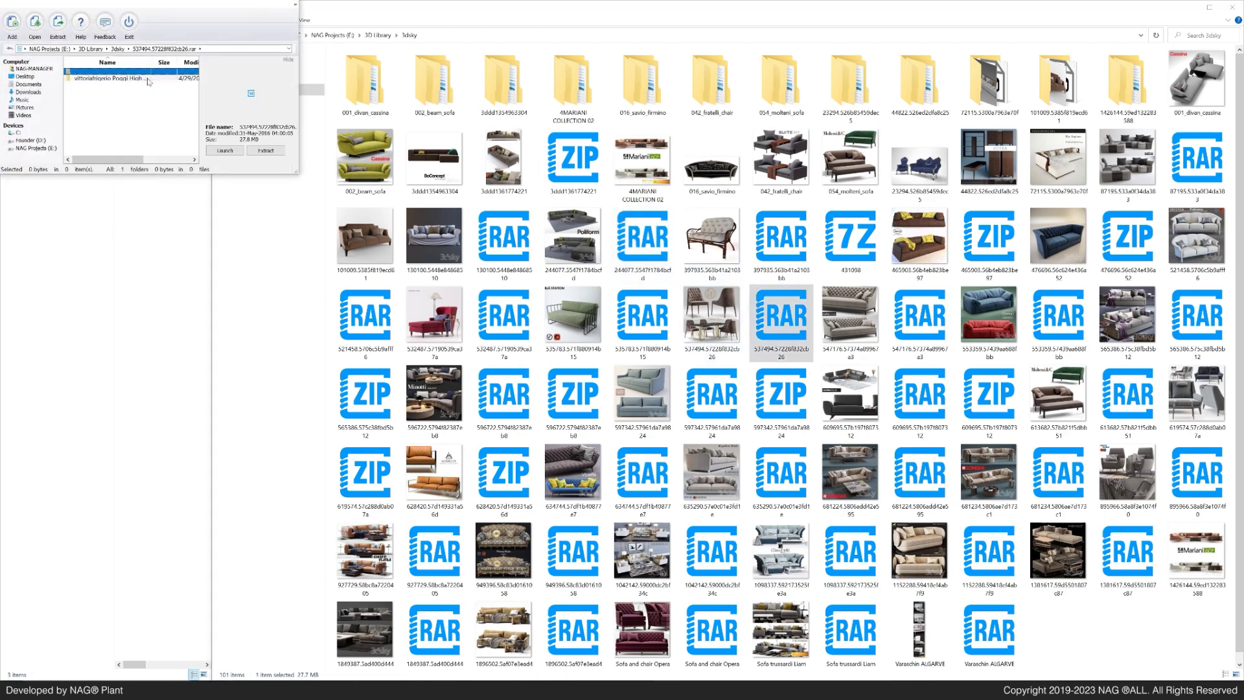
double_click(148, 81)
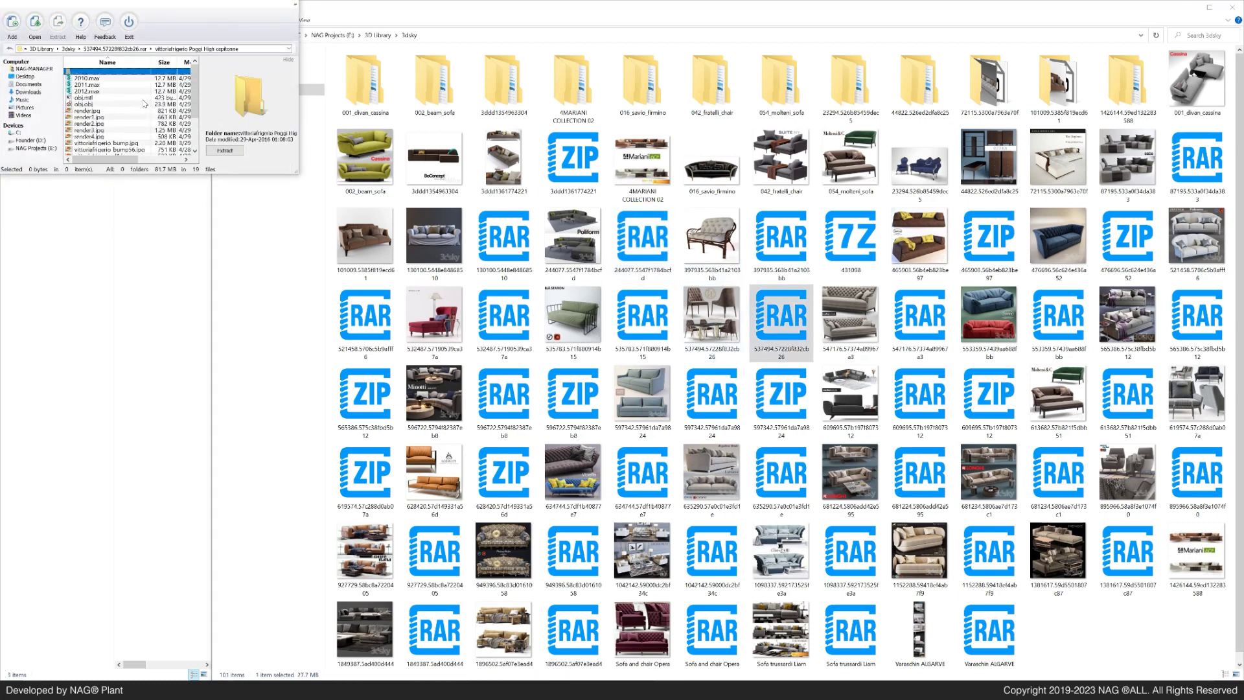
click(131, 22)
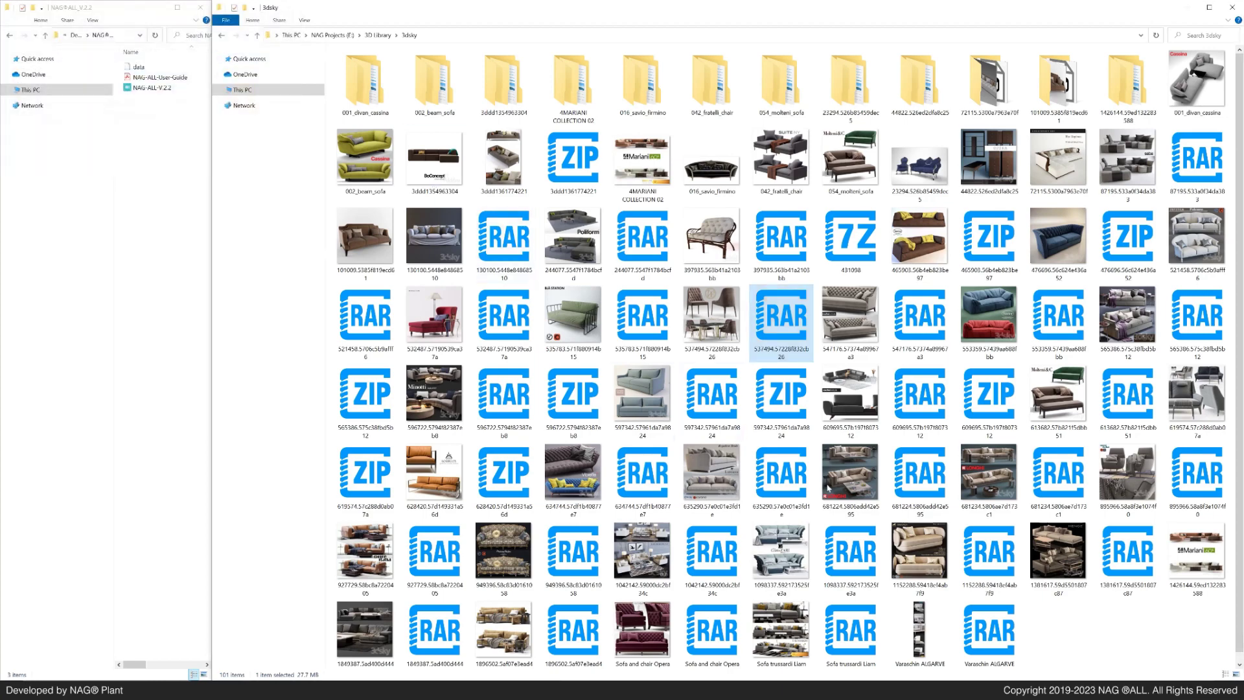
Examine the different archive formats in the 3dsky folder, picking out the 397935 RAR, 431098 7Z and 465903 ZIP files.
click(1062, 619)
click(786, 250)
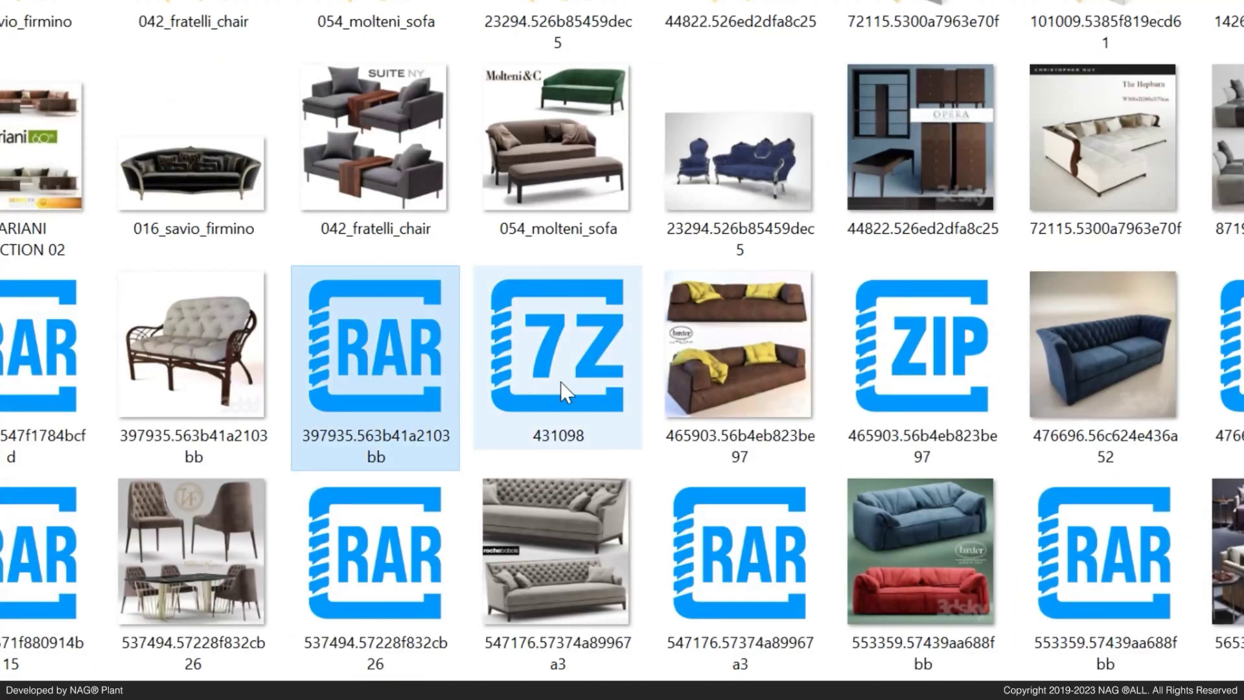
click(561, 382)
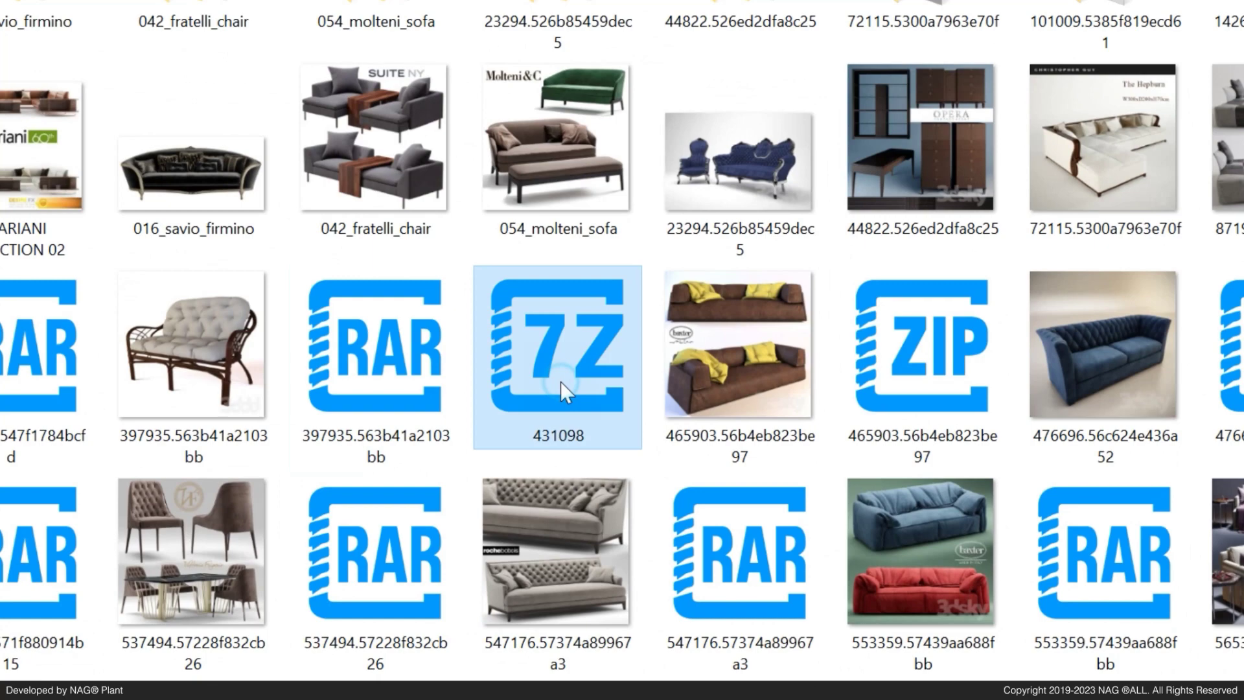
click(875, 391)
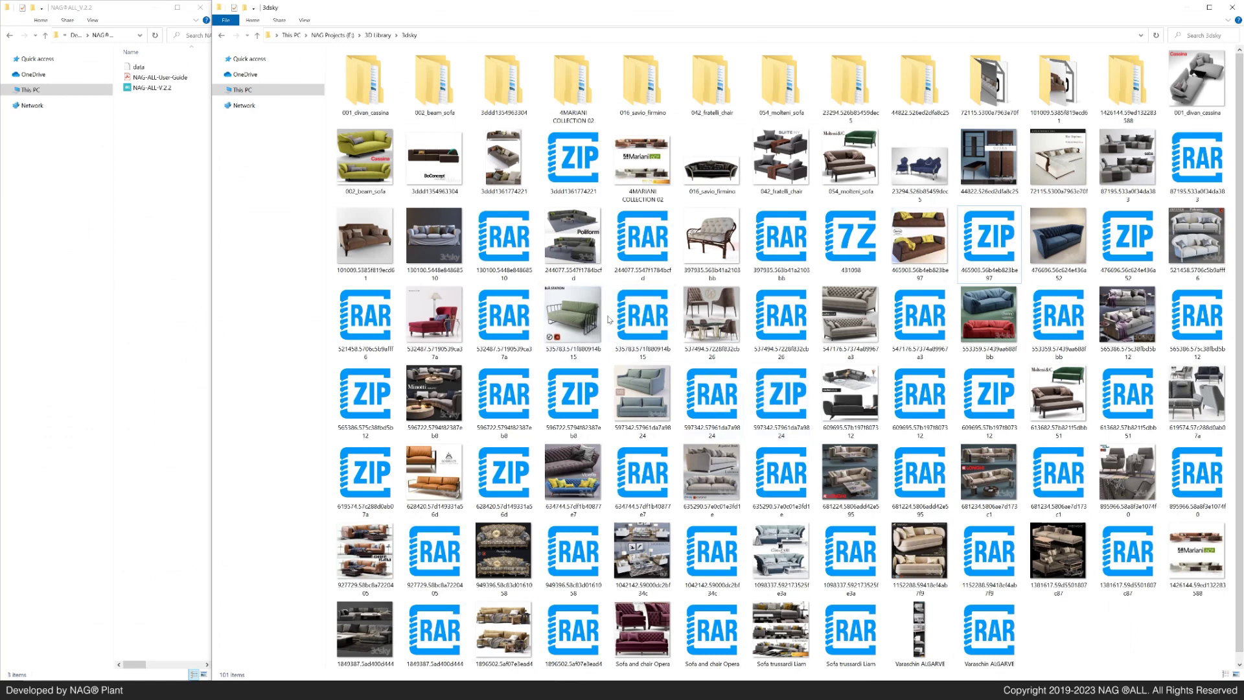
Check the 130100.5448e84868510 RAR archive by trying to open 1.FBX, ignoring all extraction errors, and close the archive.
click(584, 176)
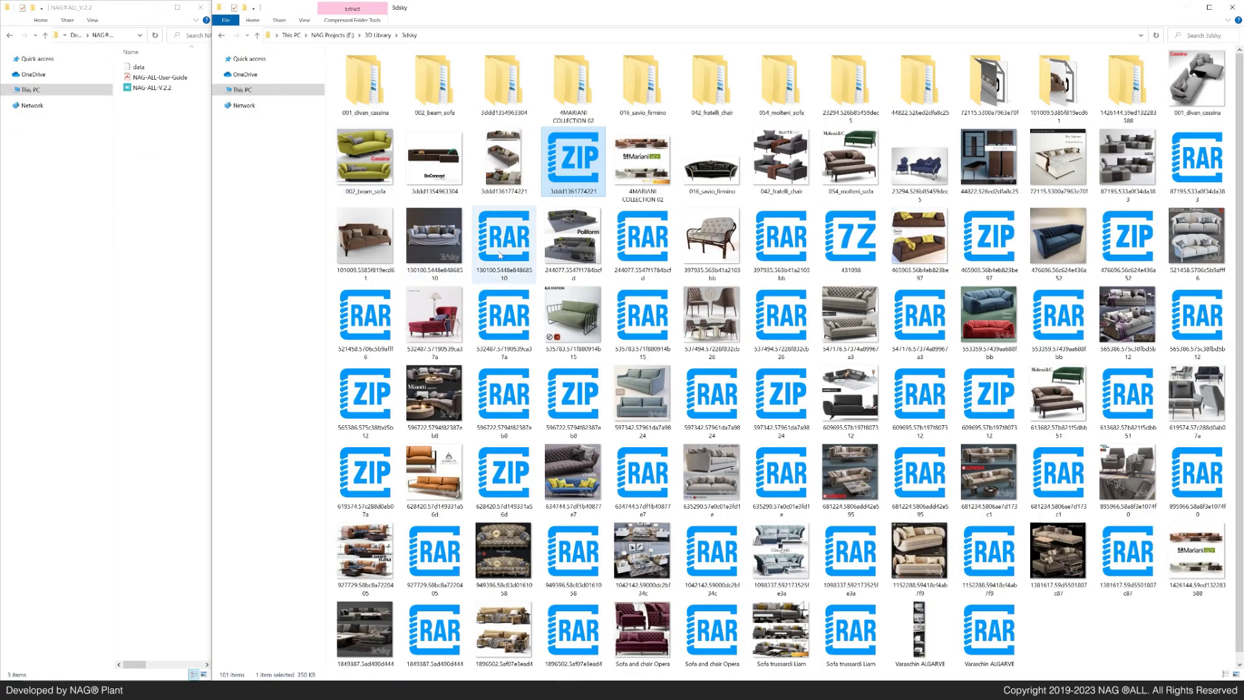
double_click(500, 255)
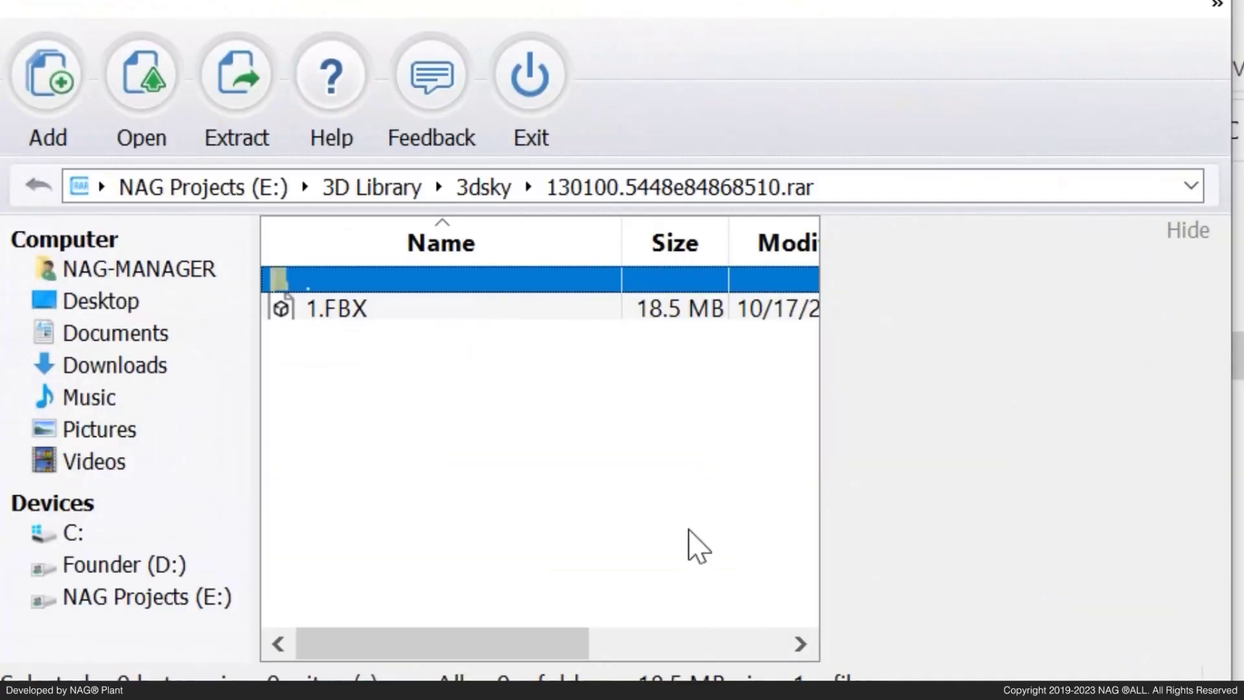
click(353, 310)
double_click(353, 309)
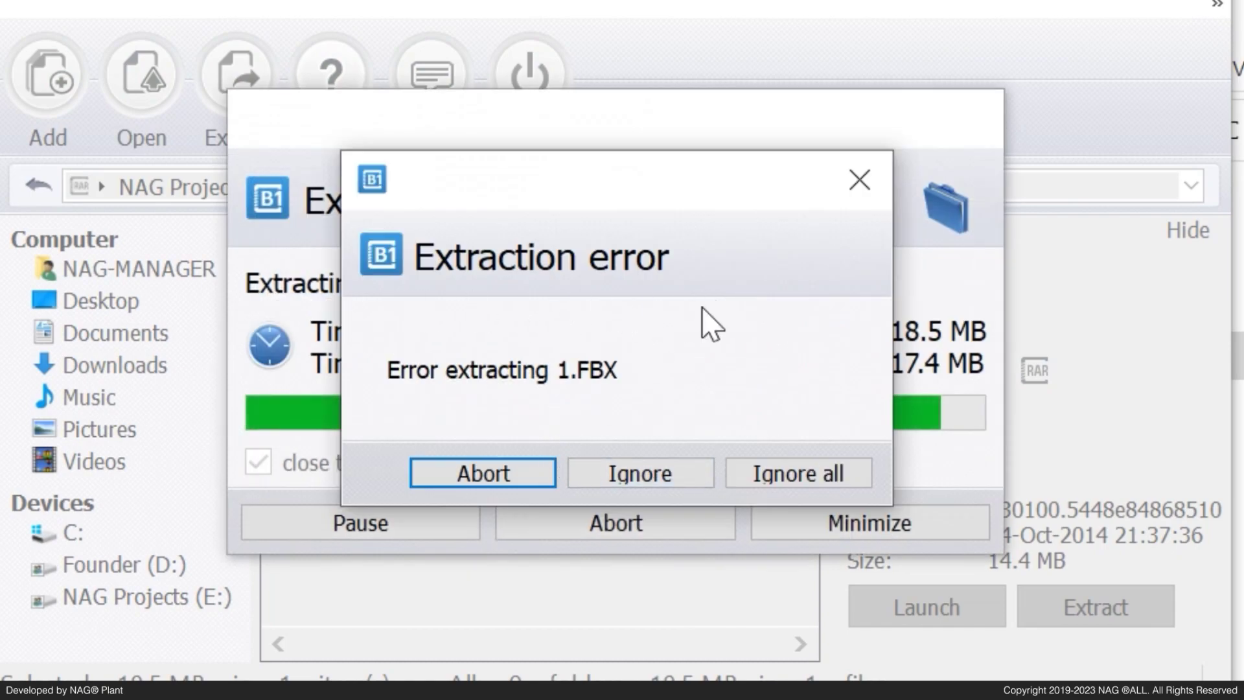
click(802, 478)
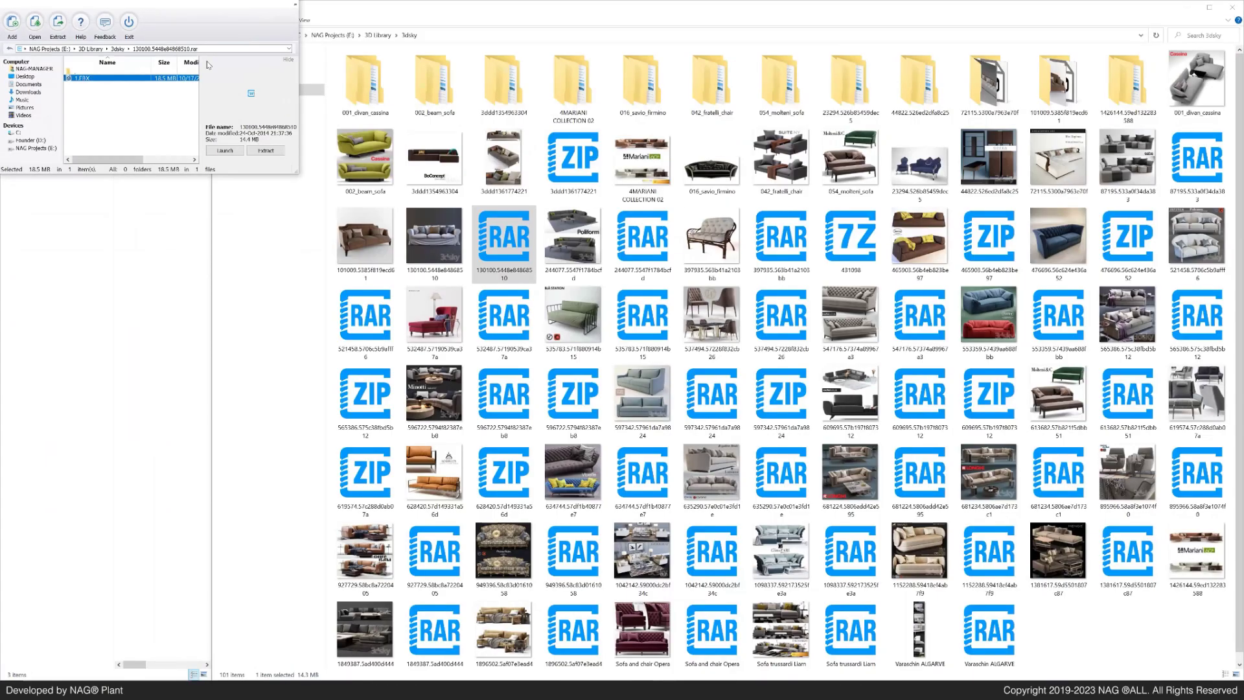
click(130, 22)
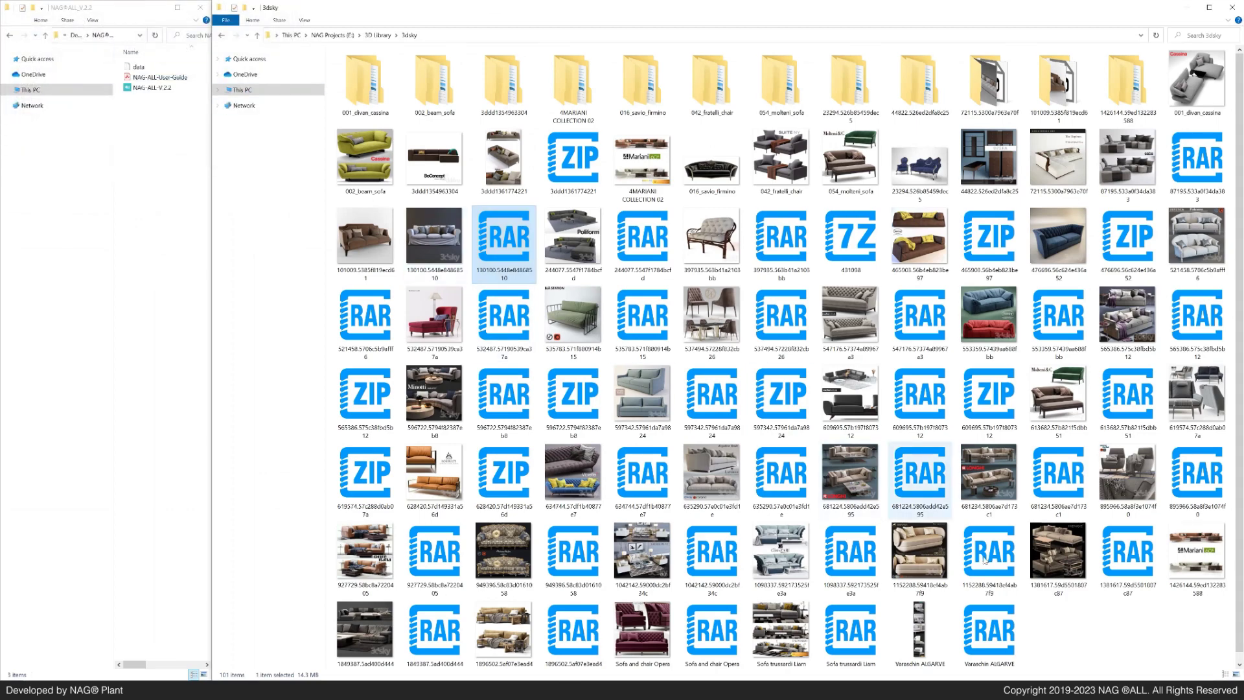
Open both the RAR and the ZIP version of the 597342.57961da7a9824 archive from the 3dsky folder.
click(1095, 635)
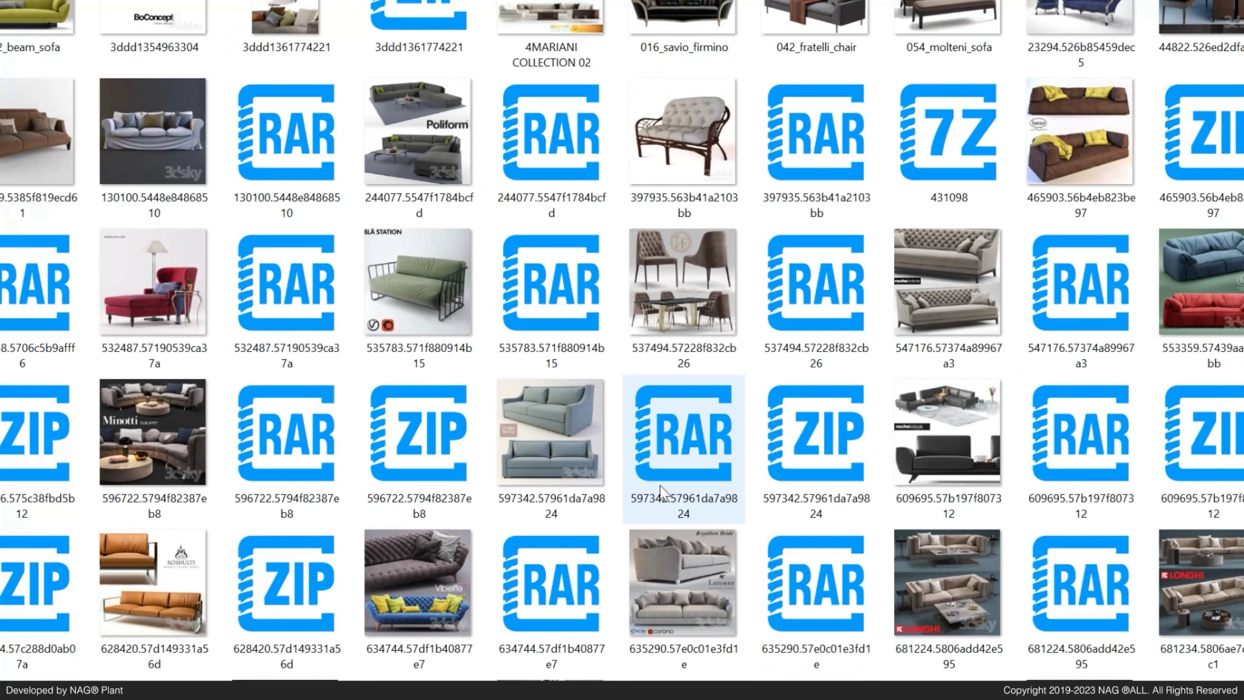
click(642, 394)
click(680, 498)
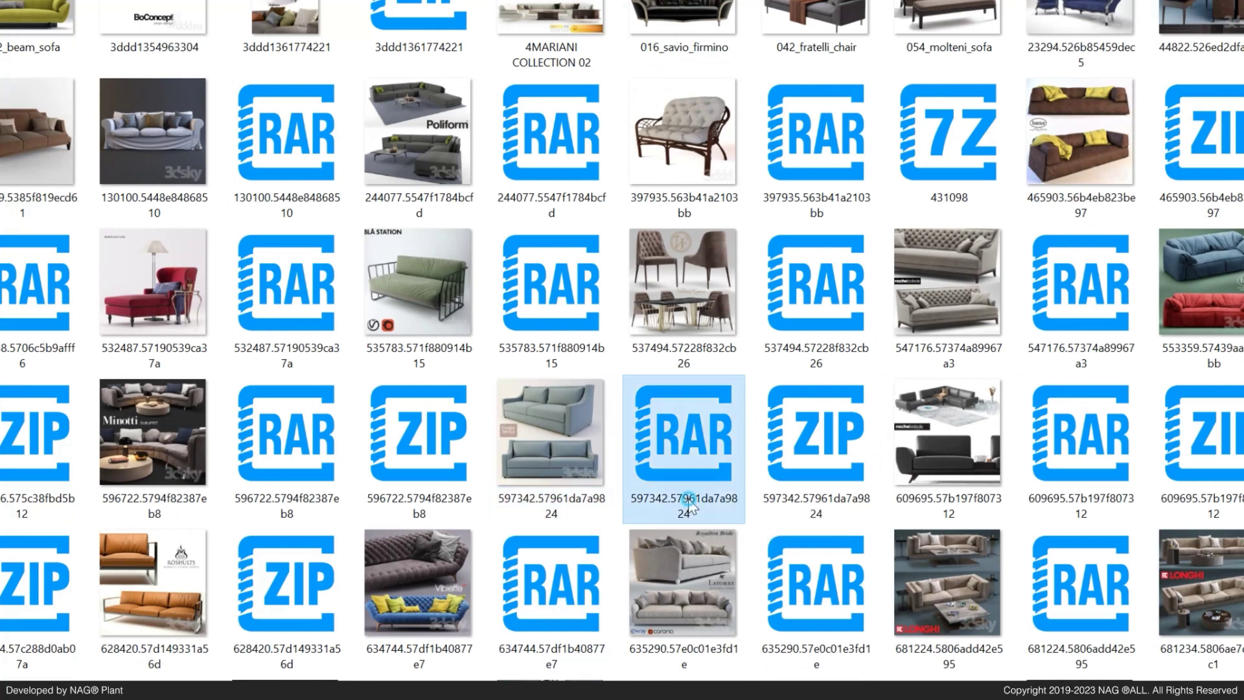
click(800, 508)
double_click(683, 502)
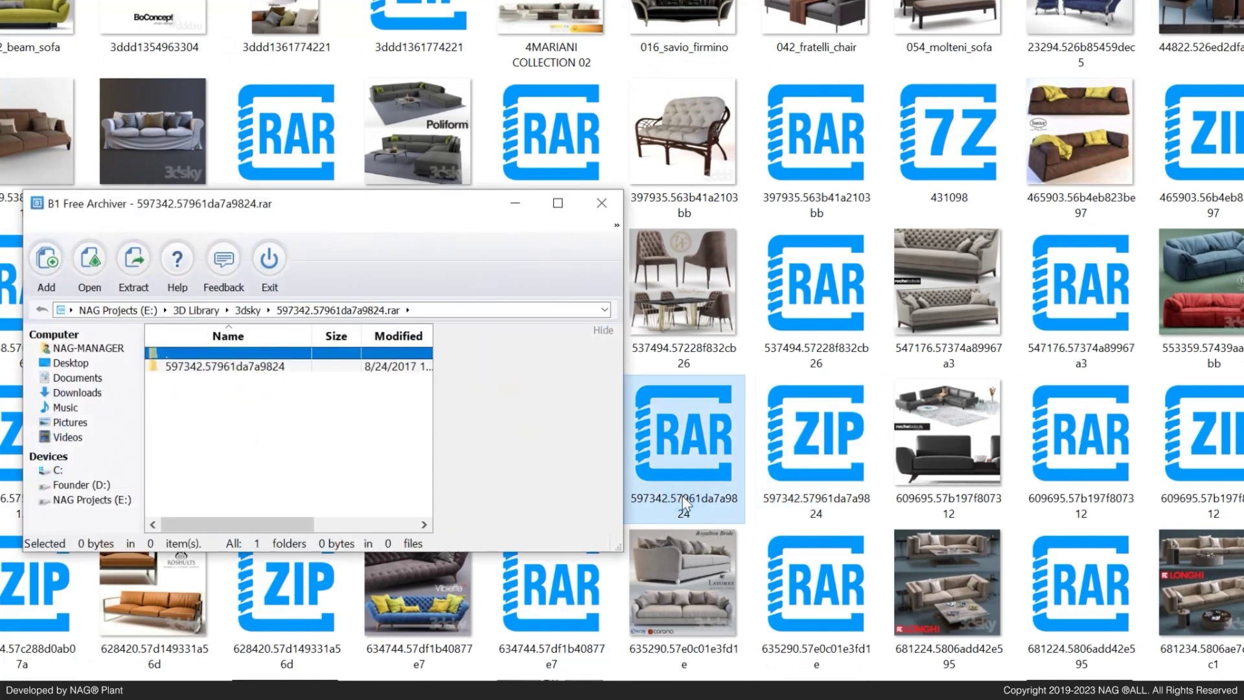
double_click(817, 440)
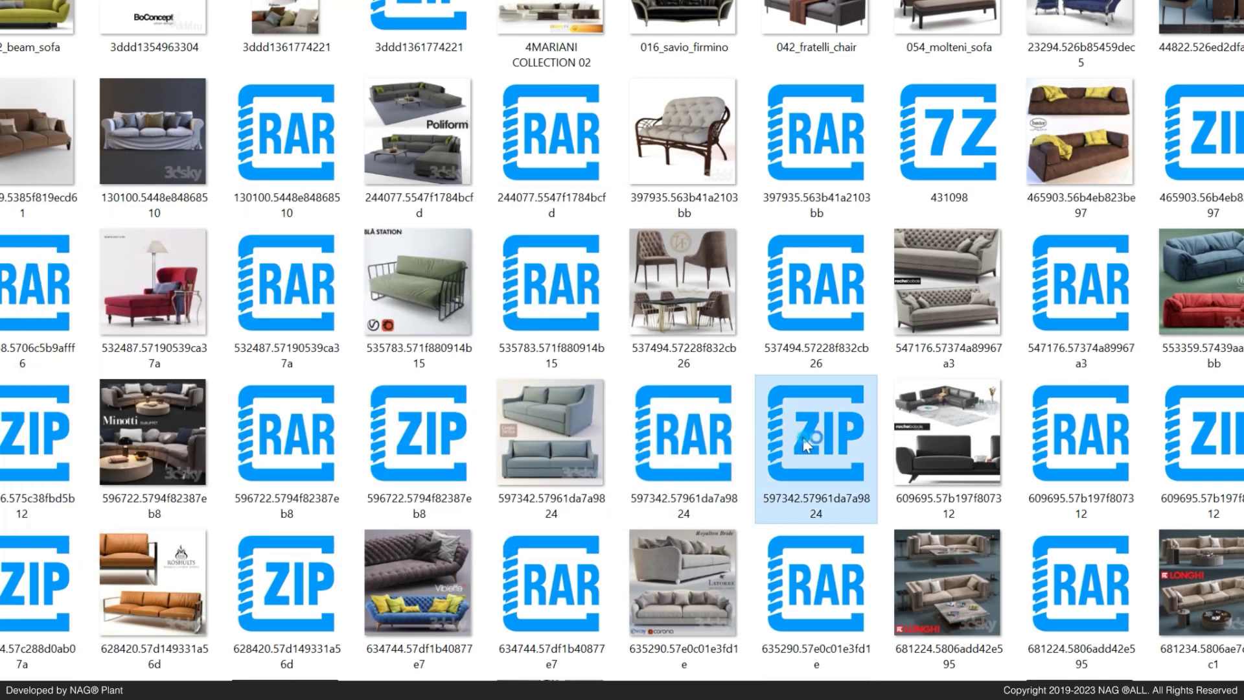
Place the two 597342.57961da7a9824 archive windows side by side, compare their file lists, and close both.
drag(339, 215, 973, 248)
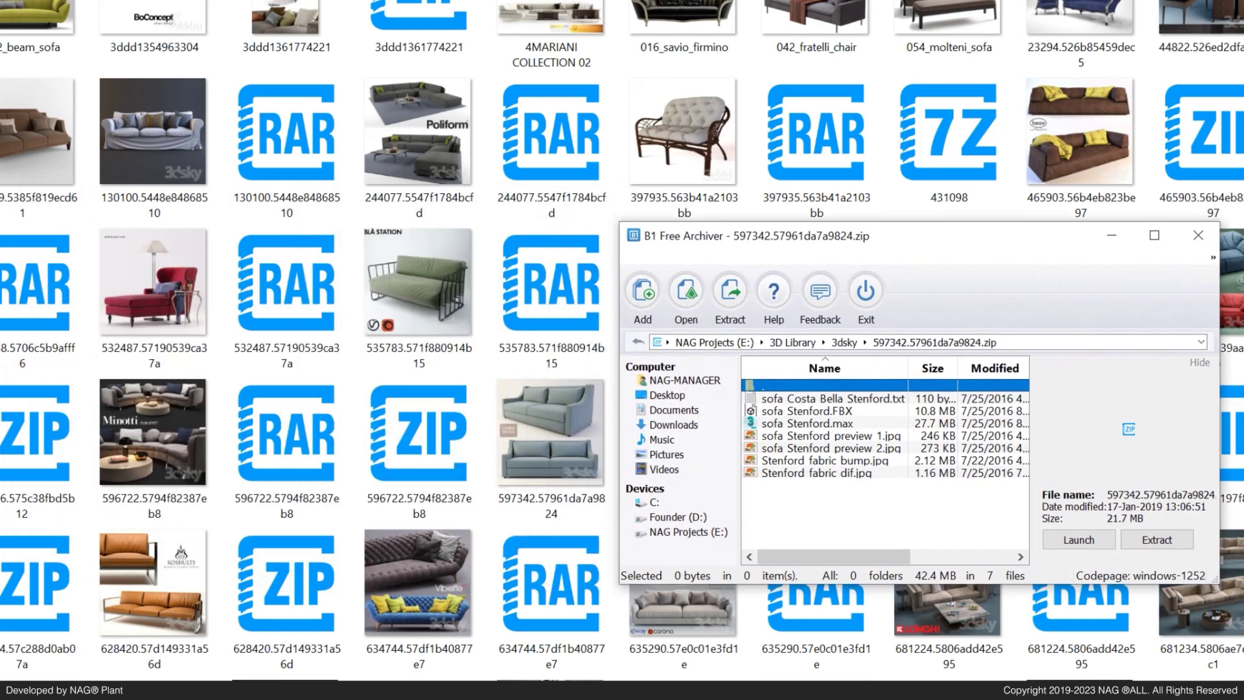
key(alt+Tab)
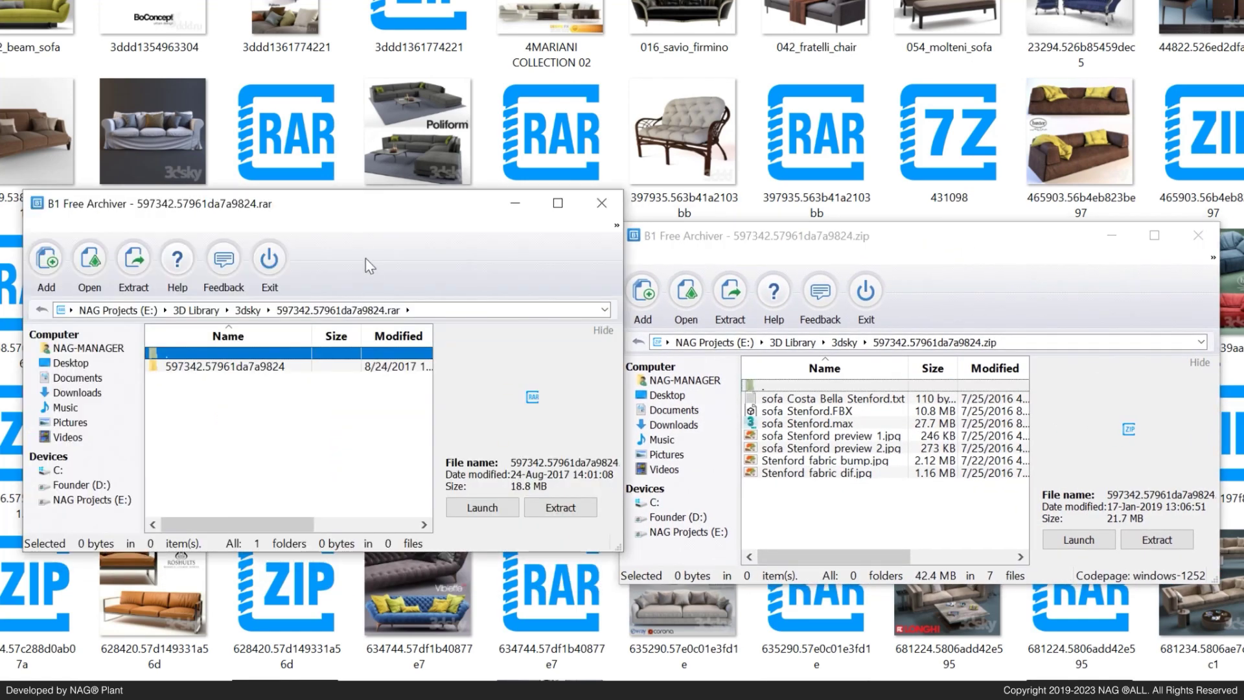
drag(346, 210, 328, 243)
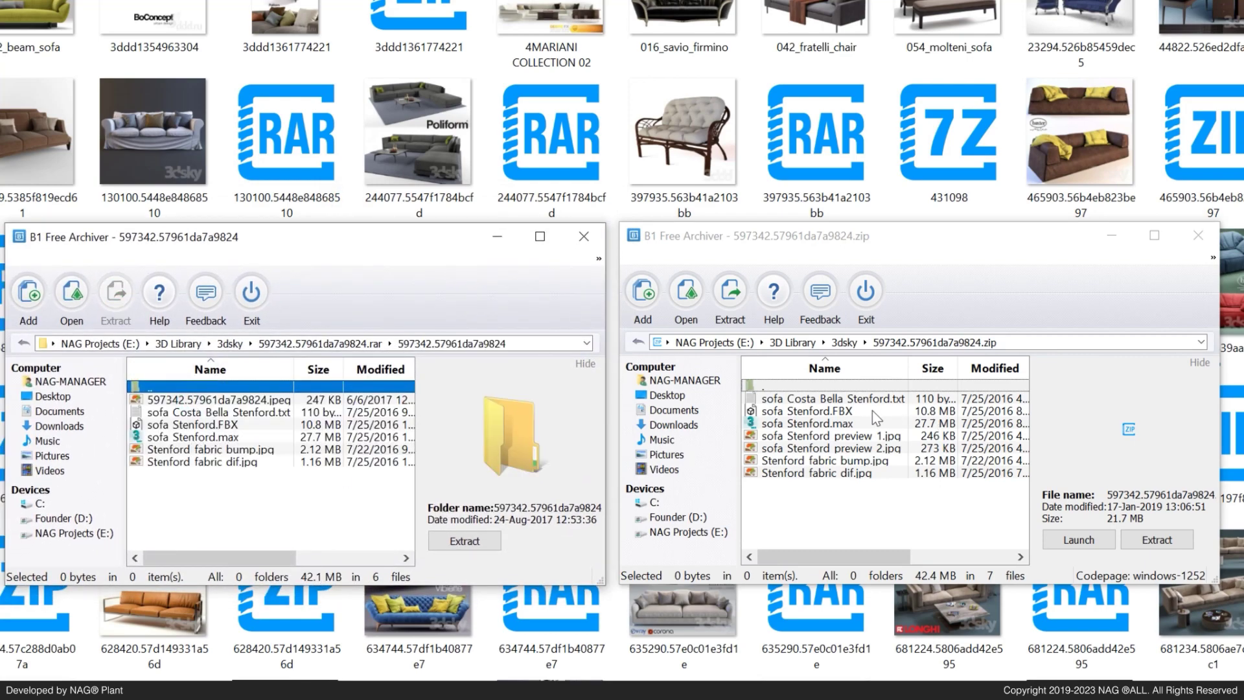
click(864, 321)
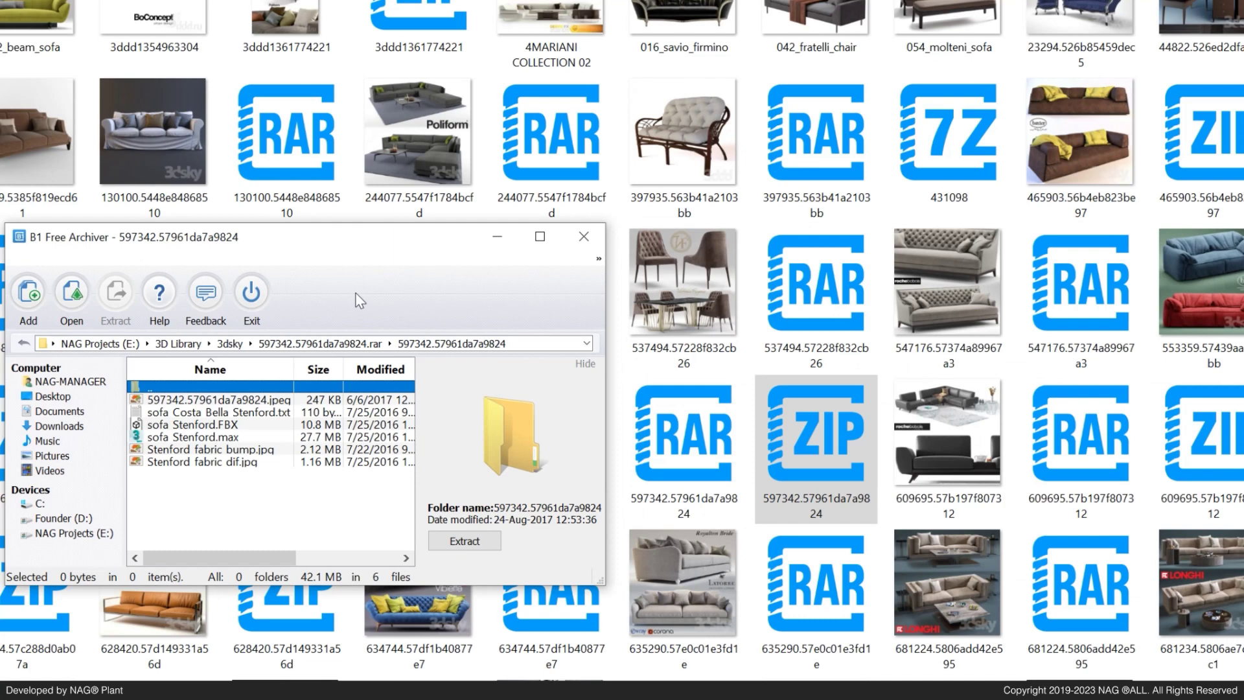
click(252, 295)
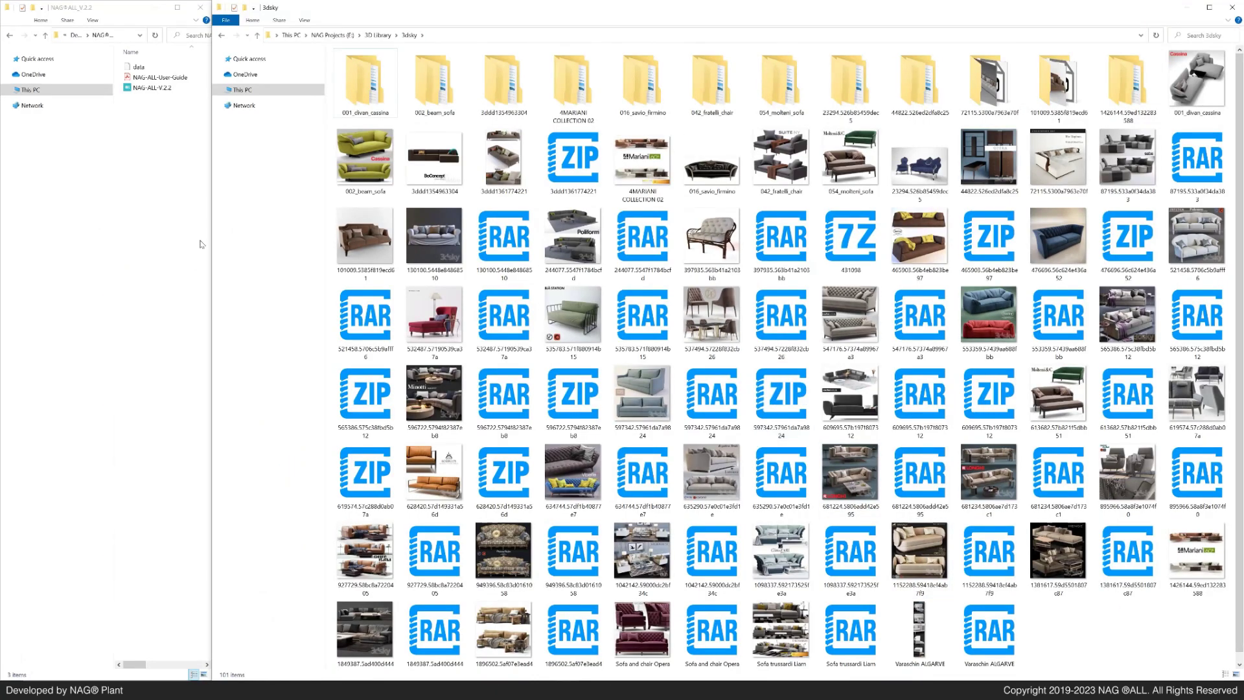
Launch NAG-ALL-V.2.2 and dock its window side by side with the 3dsky folder window.
double_click(149, 88)
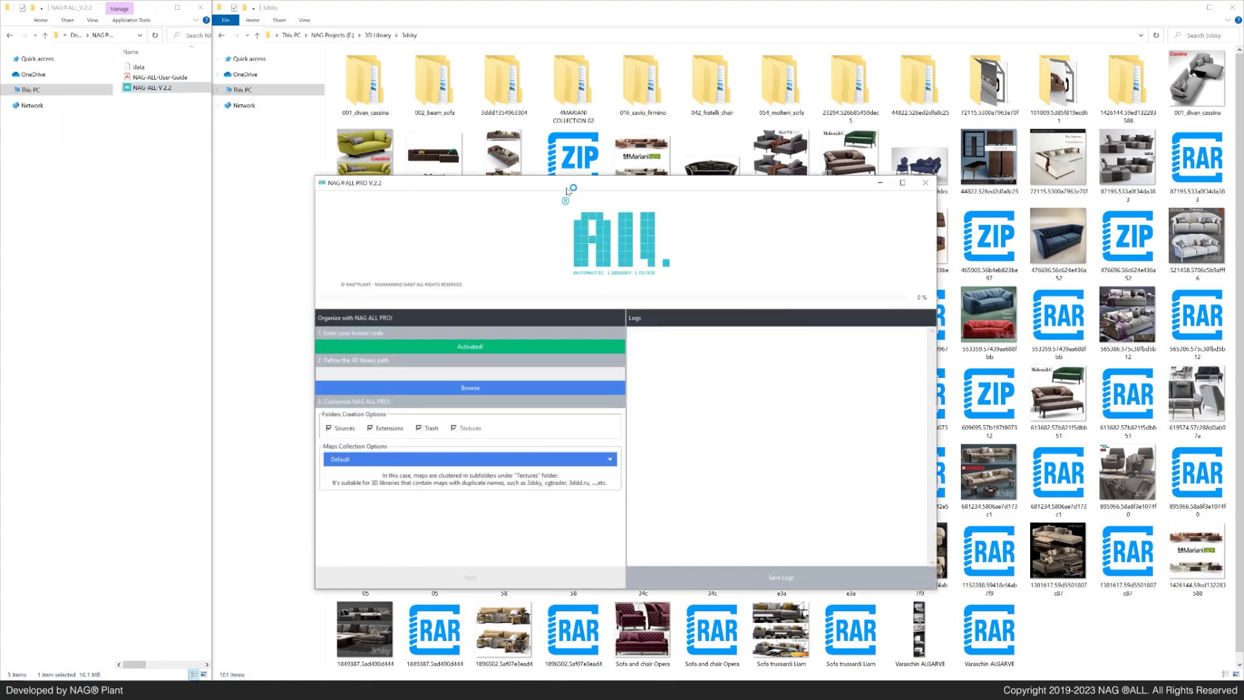
drag(655, 185, 0, 97)
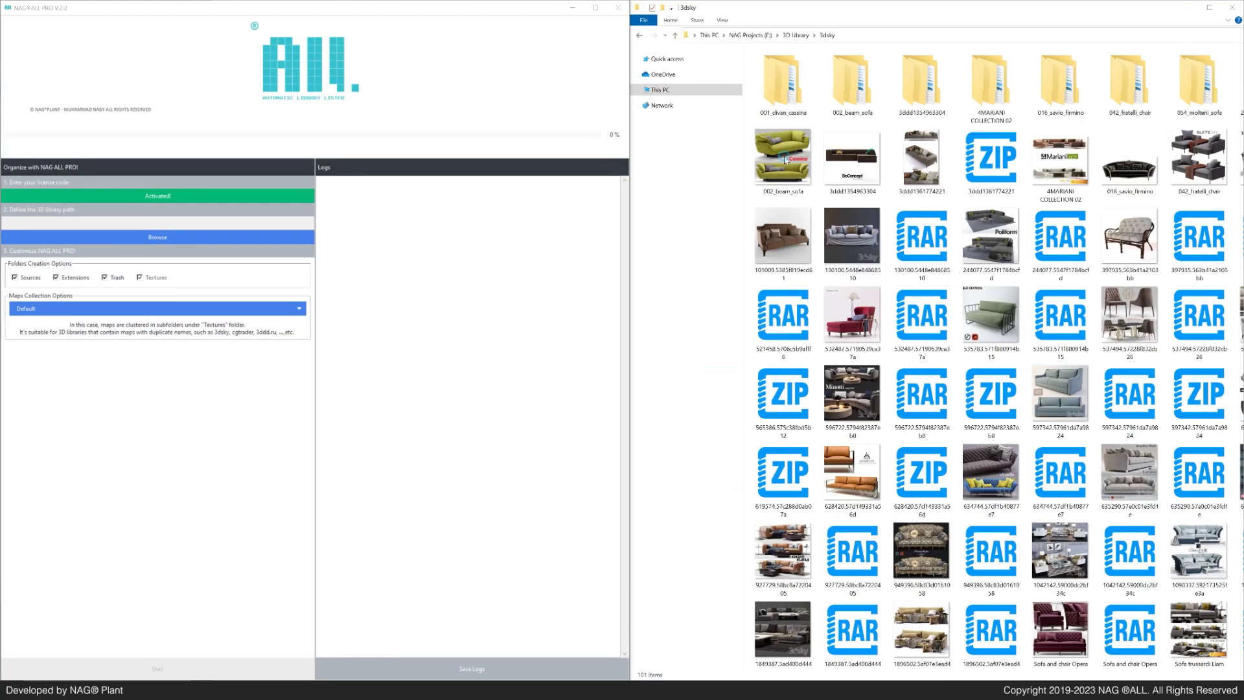
Set the 3D library path in NAG ALL PRO to the E:\3D Library\3dsky folder.
click(858, 316)
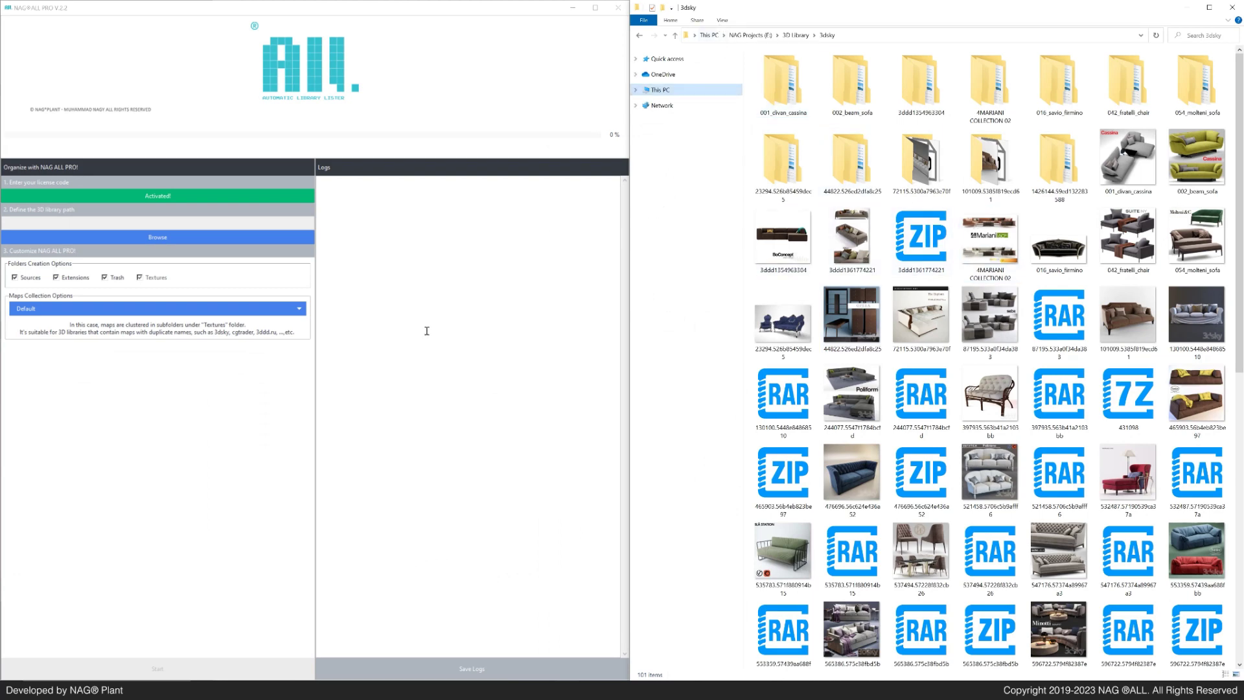
click(159, 238)
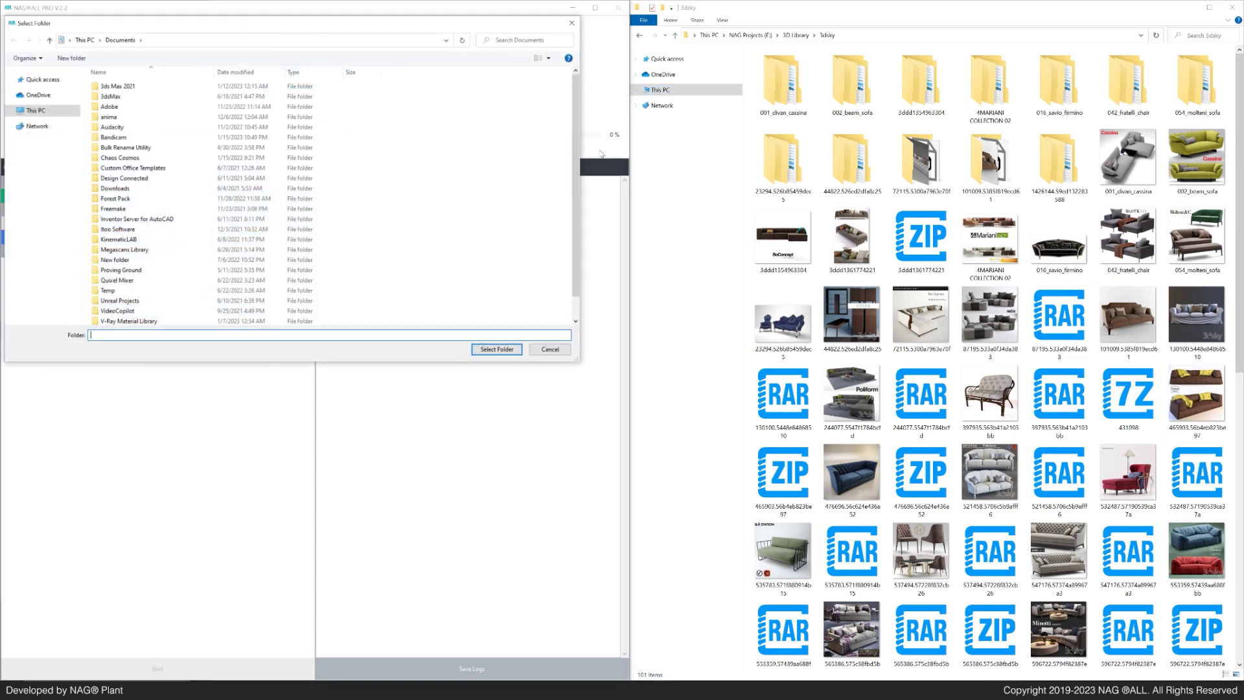
click(933, 38)
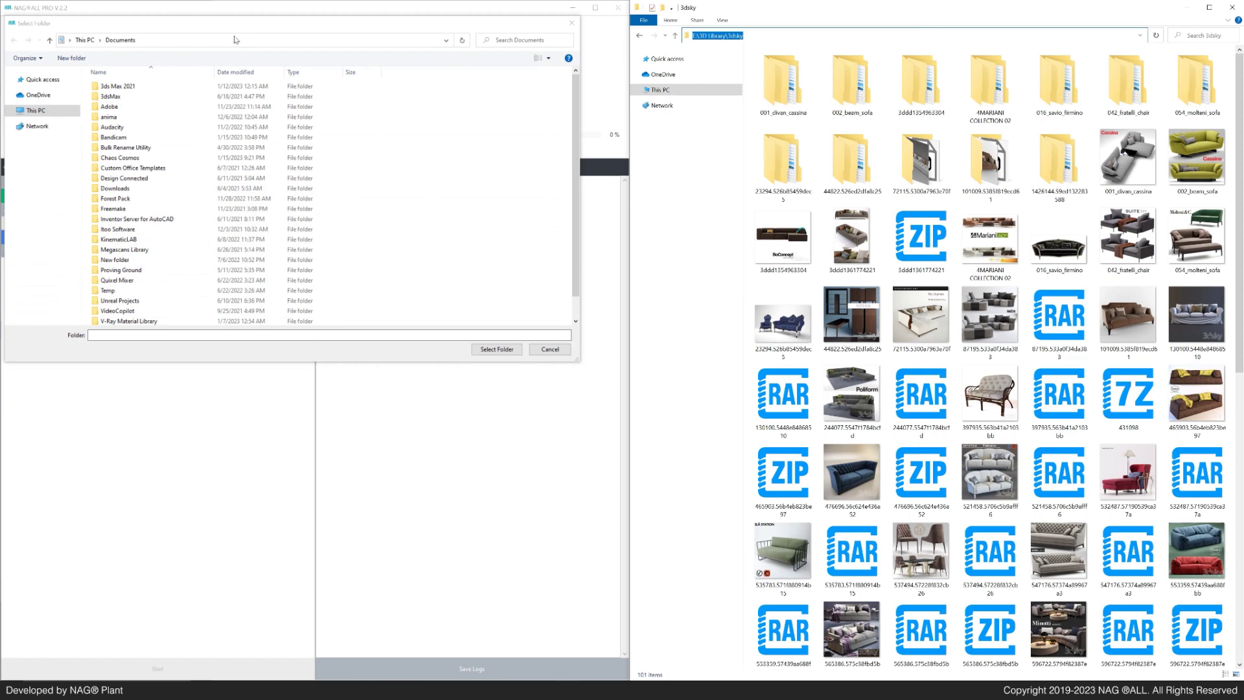
click(195, 40)
text(E:\3D Library\3dsky)
key(Return)
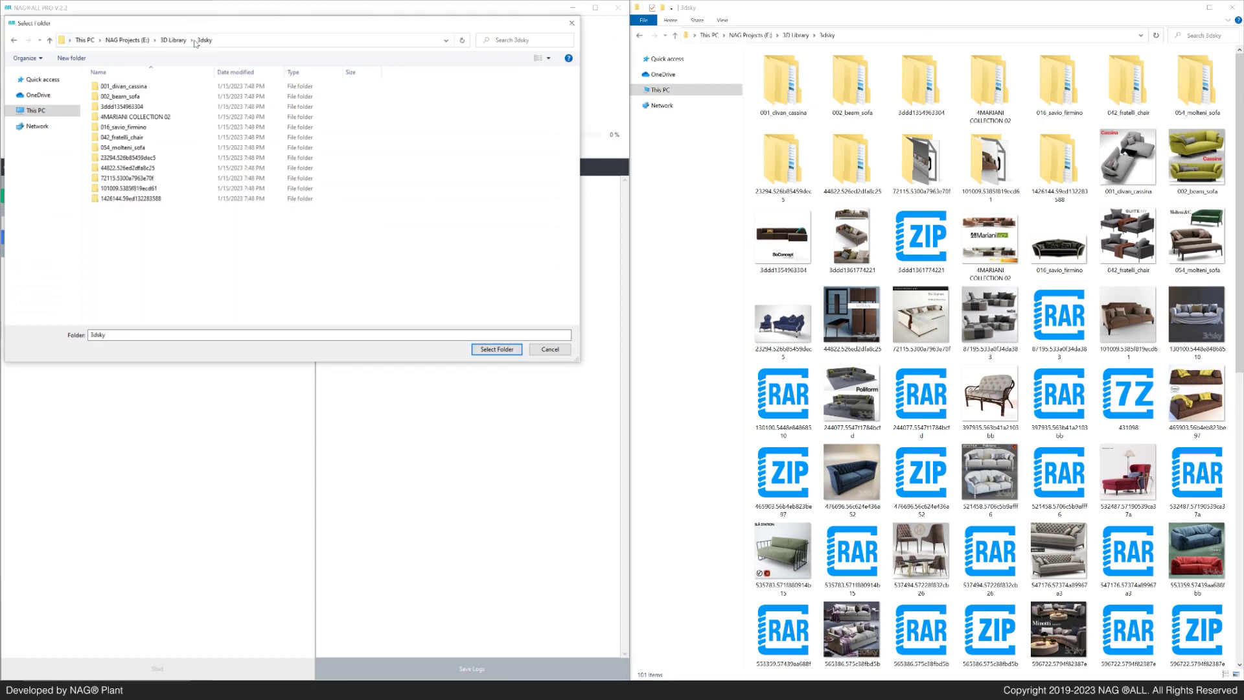
click(494, 350)
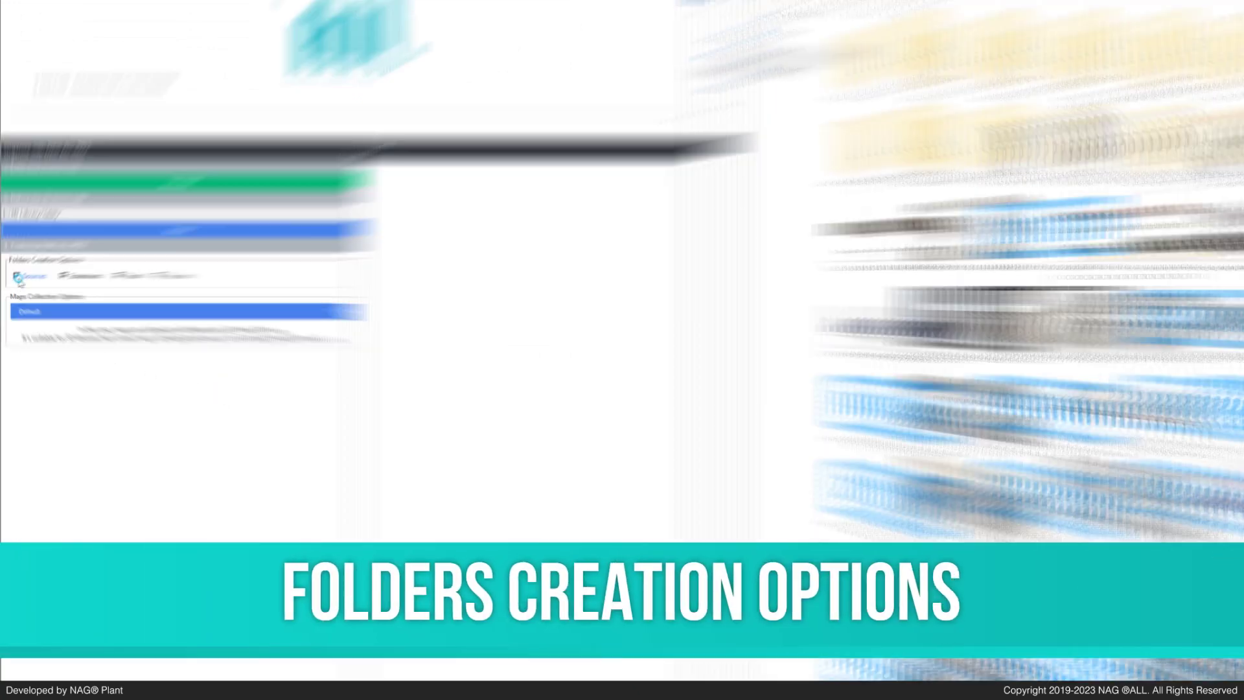
Switch the Sources folder creation option off and on again, keeping Extensions and Trash enabled.
click(16, 281)
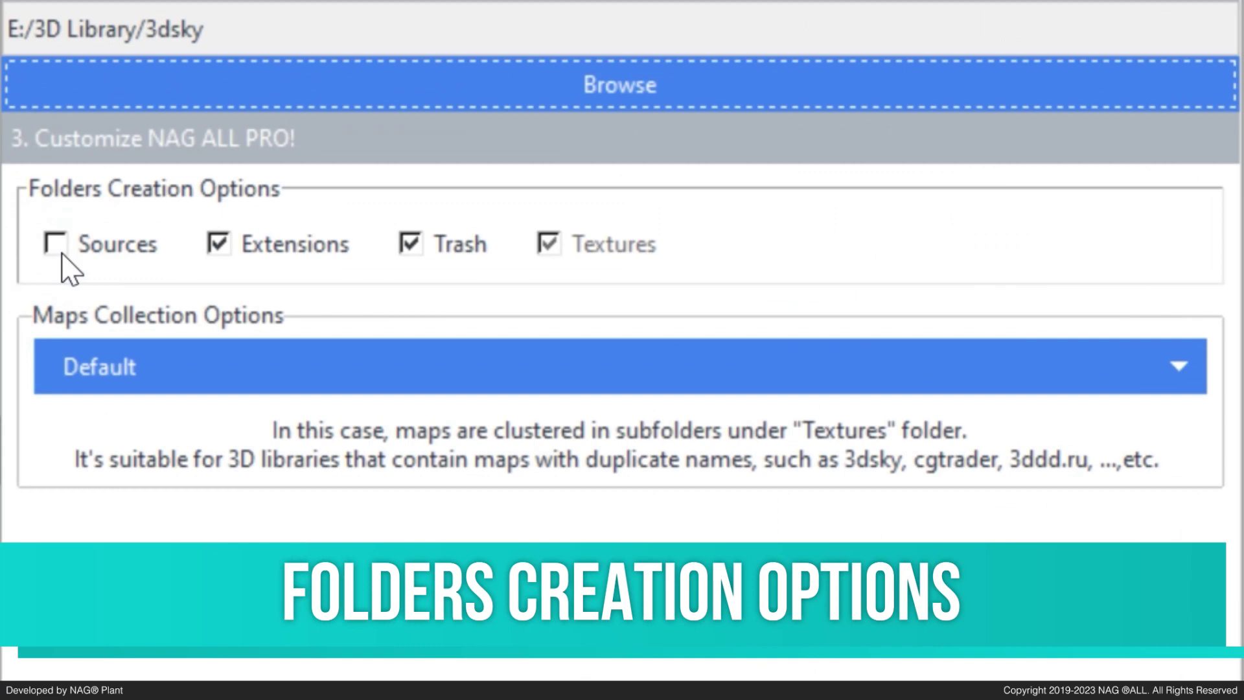
click(31, 280)
click(242, 255)
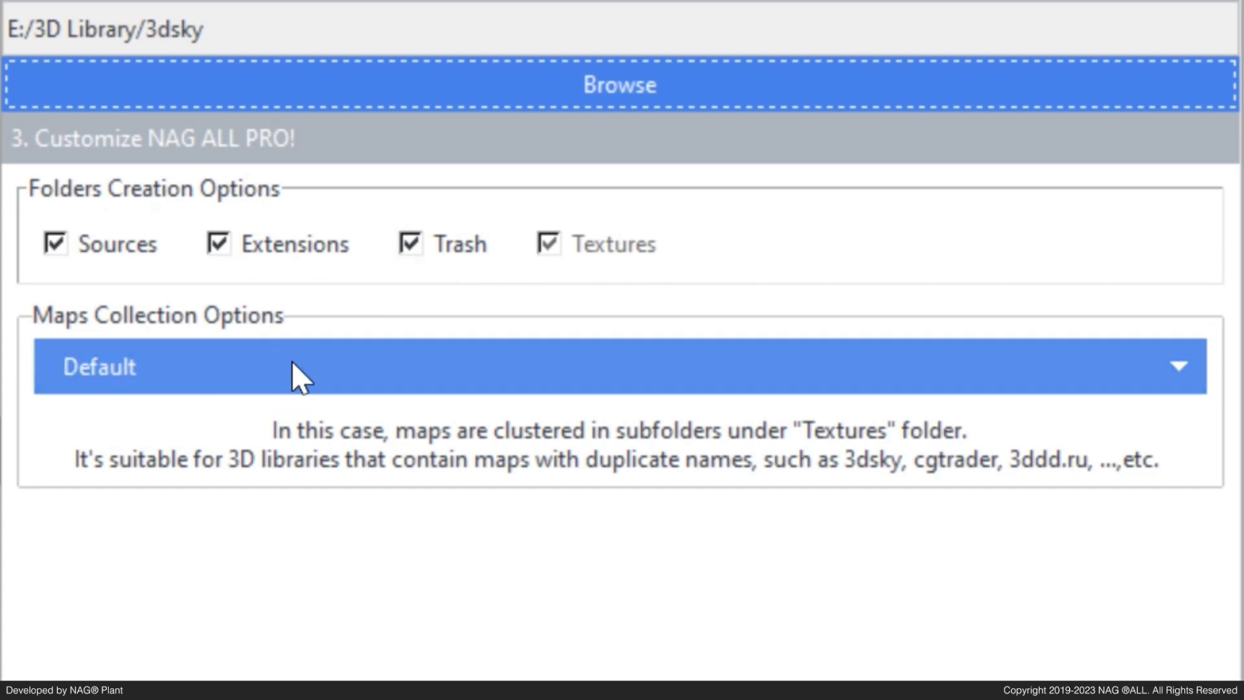
Try Option 1 and Option 2 for the maps collection to read their descriptions, and return it to Default.
click(321, 378)
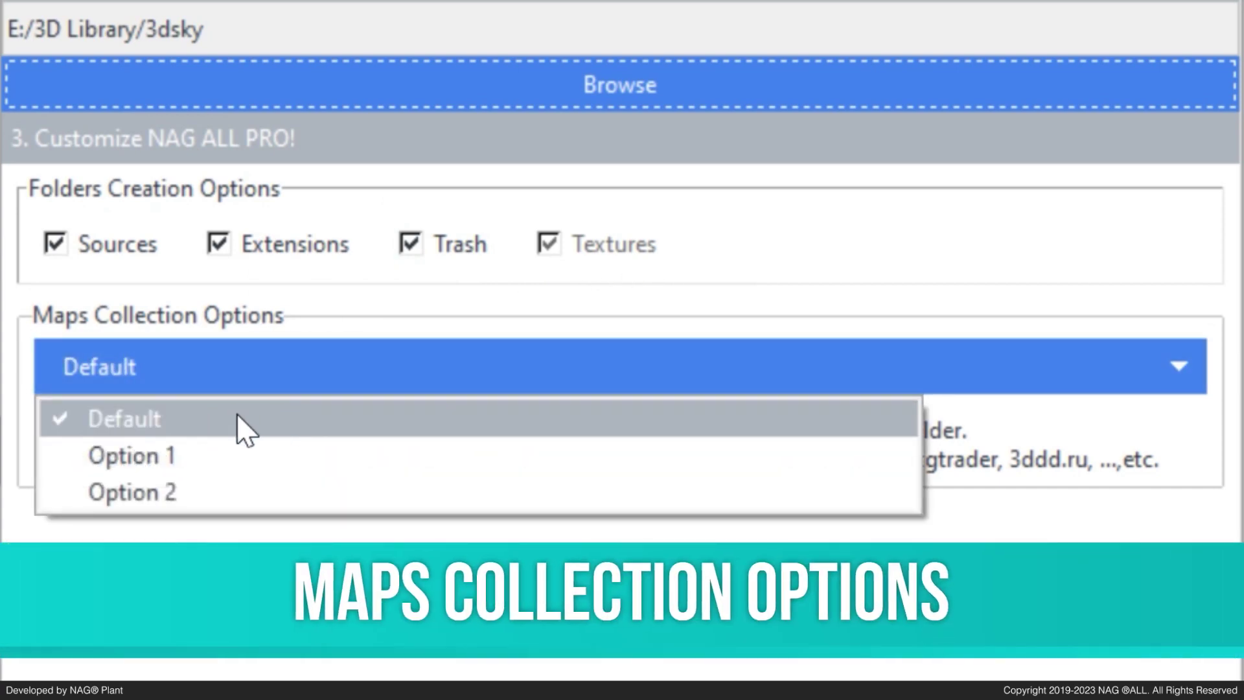
click(213, 458)
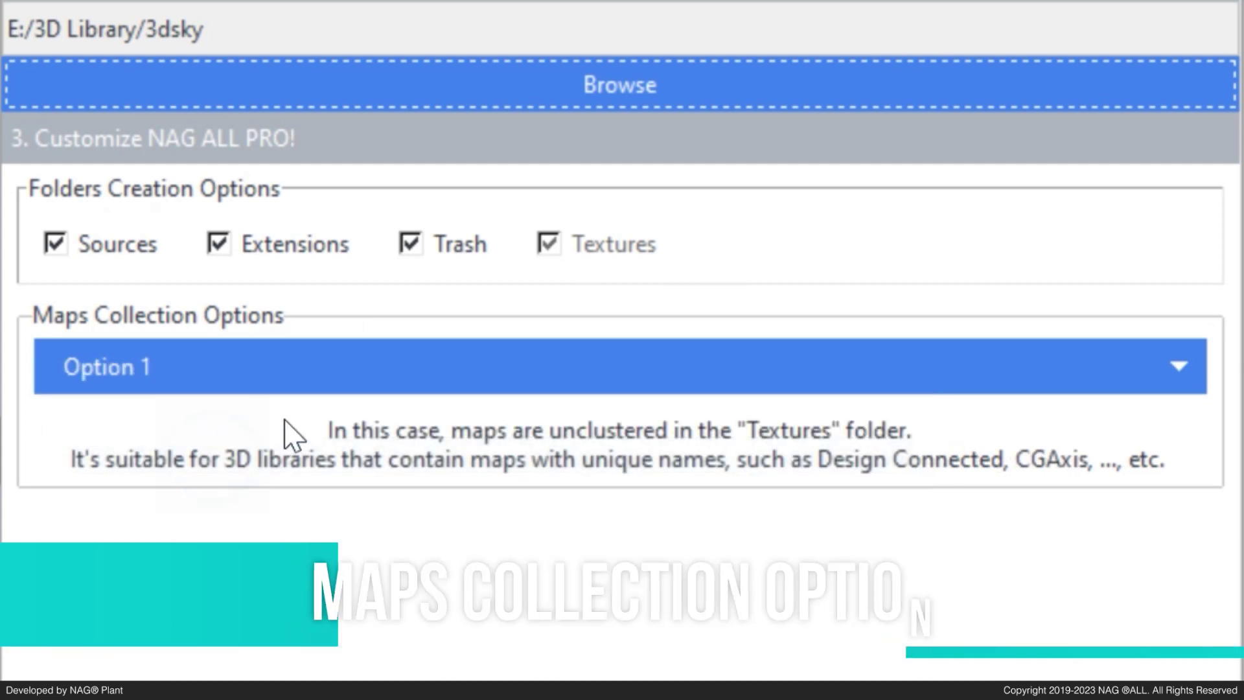
click(216, 380)
click(202, 499)
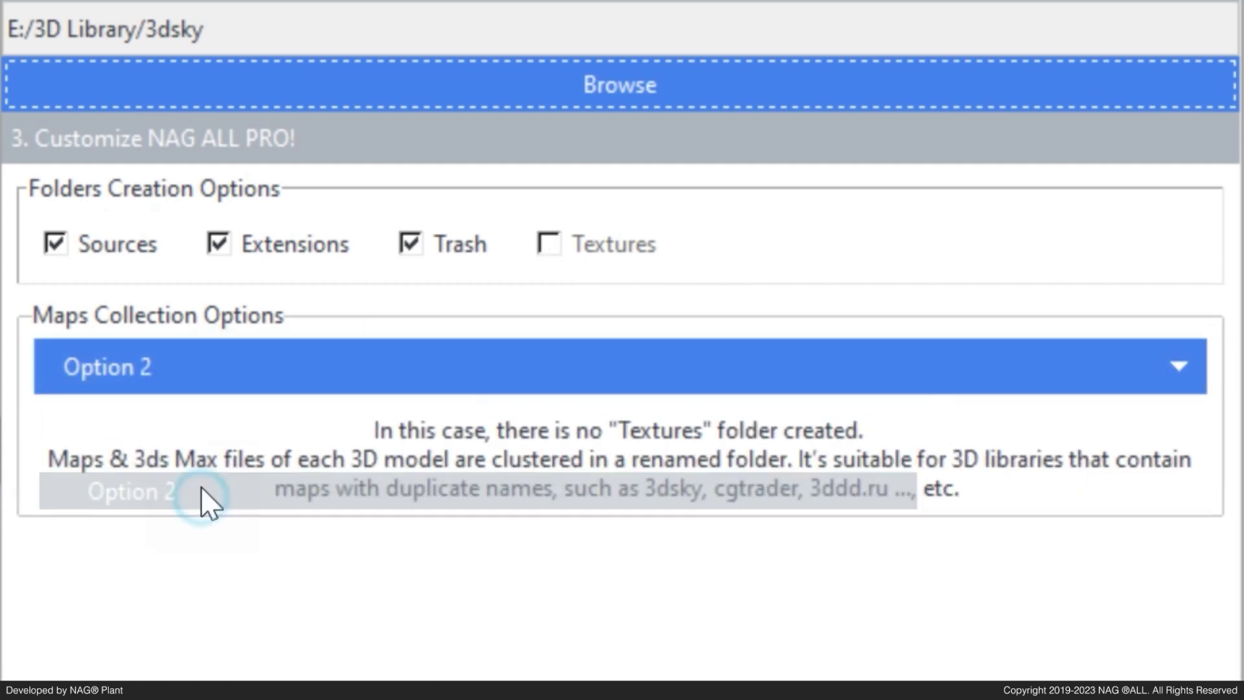
click(237, 383)
click(225, 421)
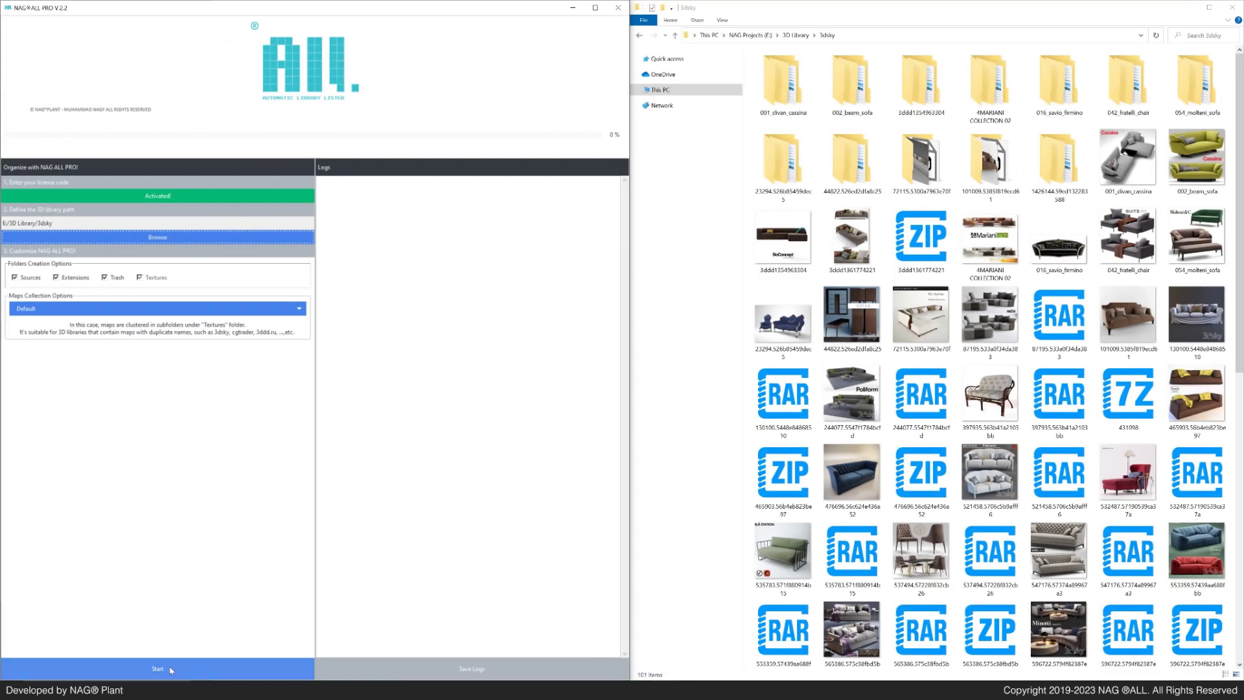
Start the automatic organization of the 3dsky library with the chosen options.
click(172, 670)
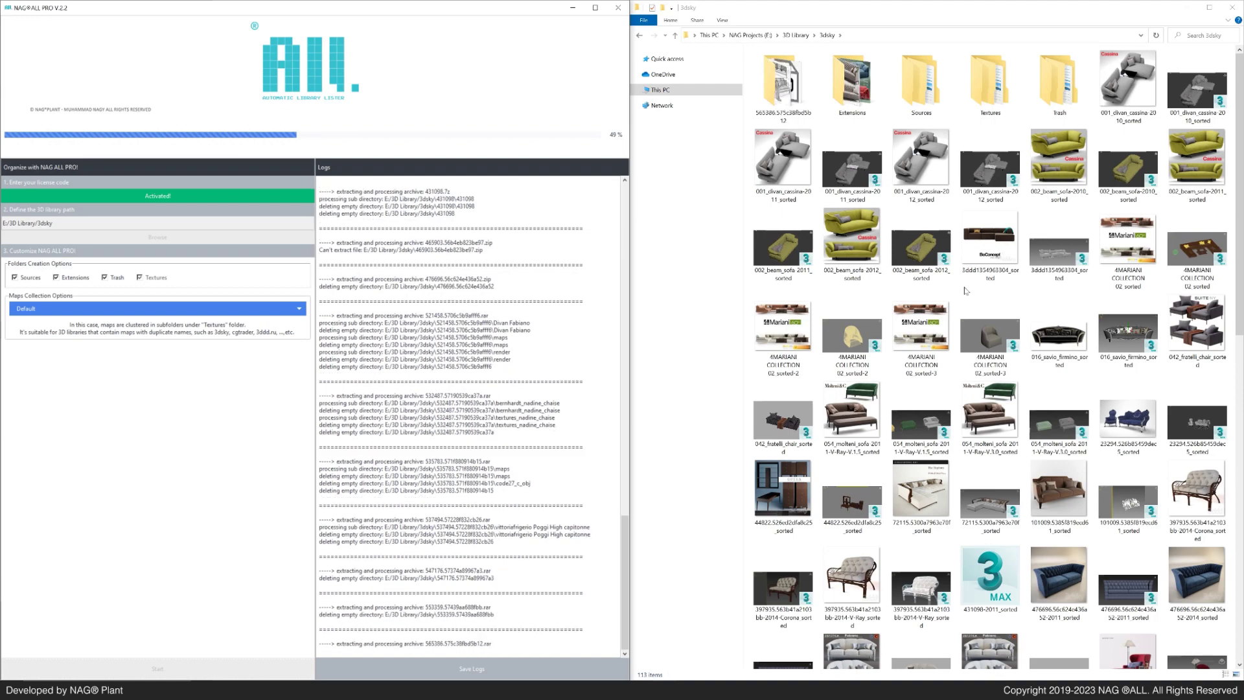
scroll(964, 291, down, 10)
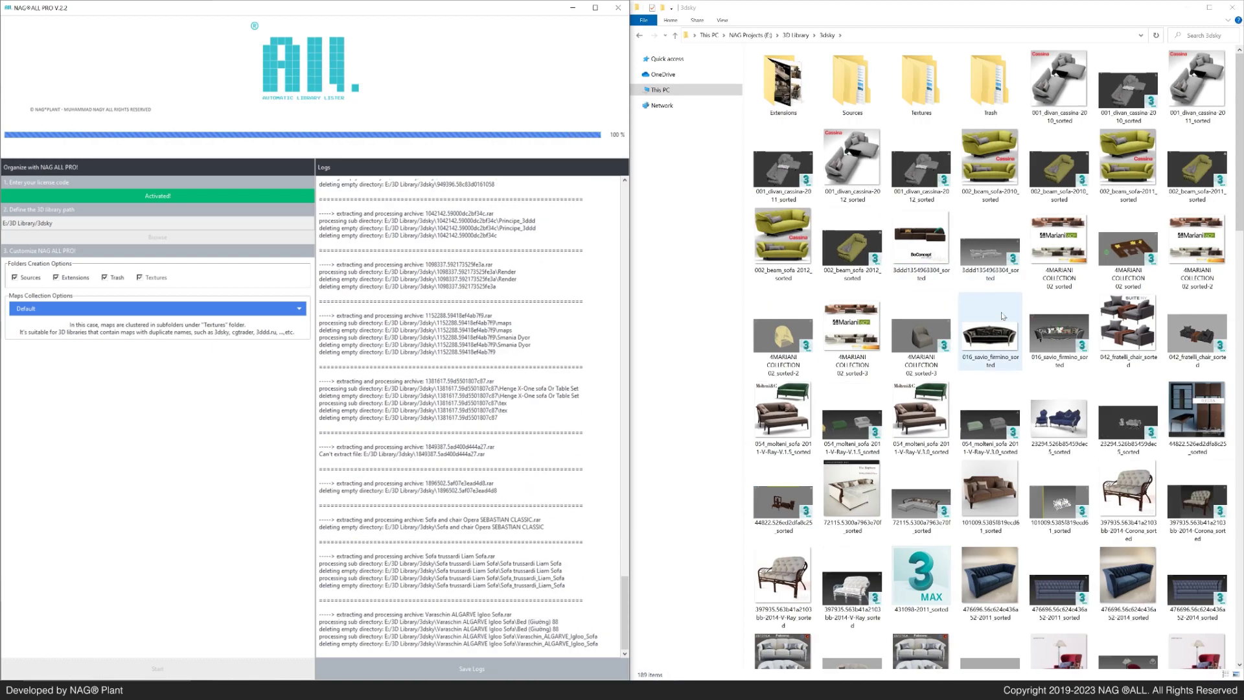
Examine the renamed preview images and 3ds Max files in the organized 3dsky folder, including the 002_beam_sofa 2010 and 2011 versions.
scroll(1240, 129, down, 15)
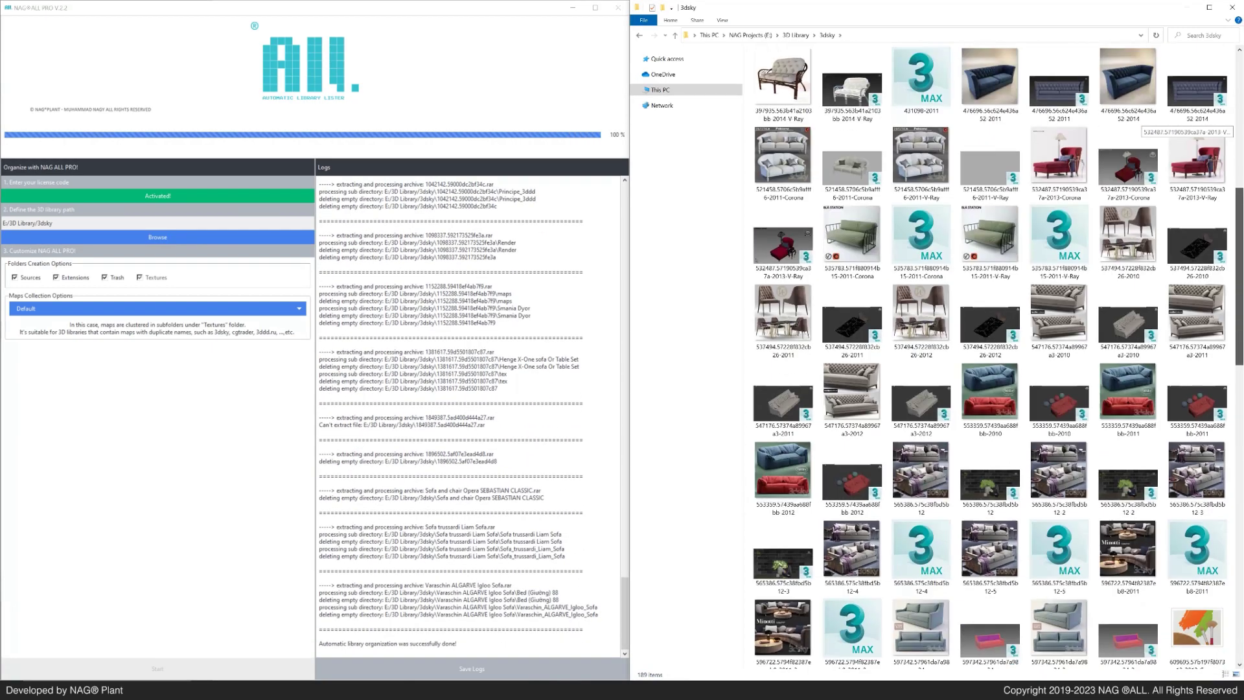
scroll(1005, 302, down, 3)
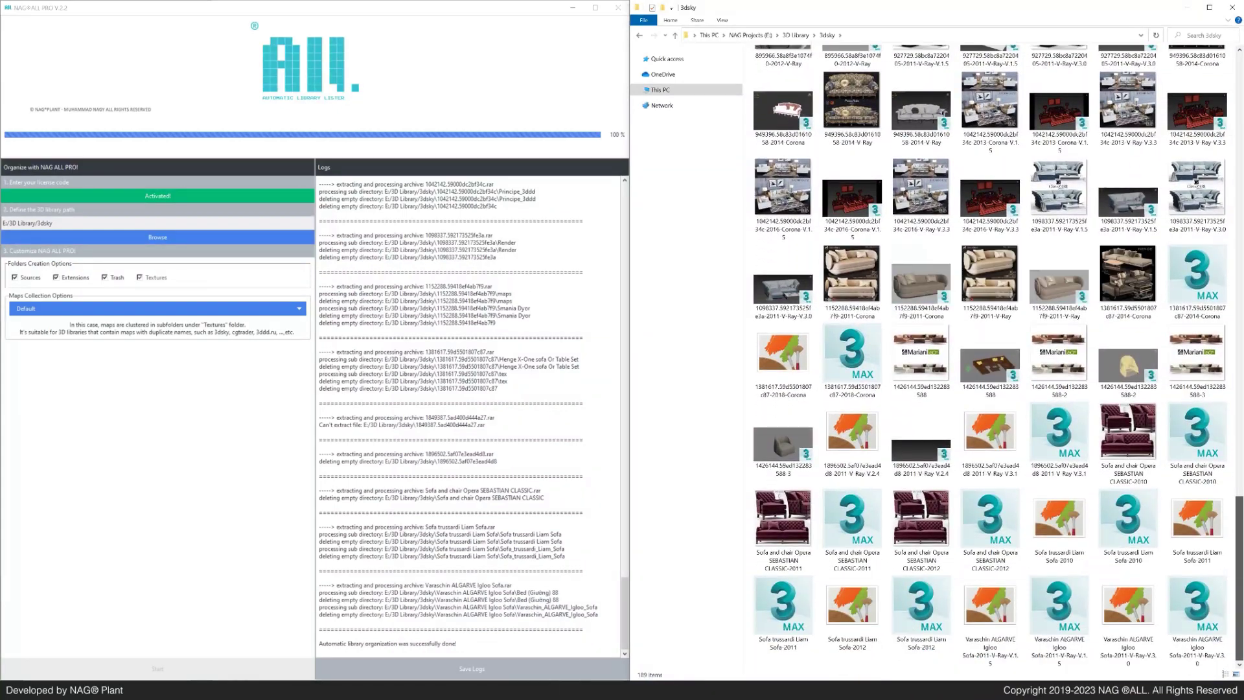
click(1066, 319)
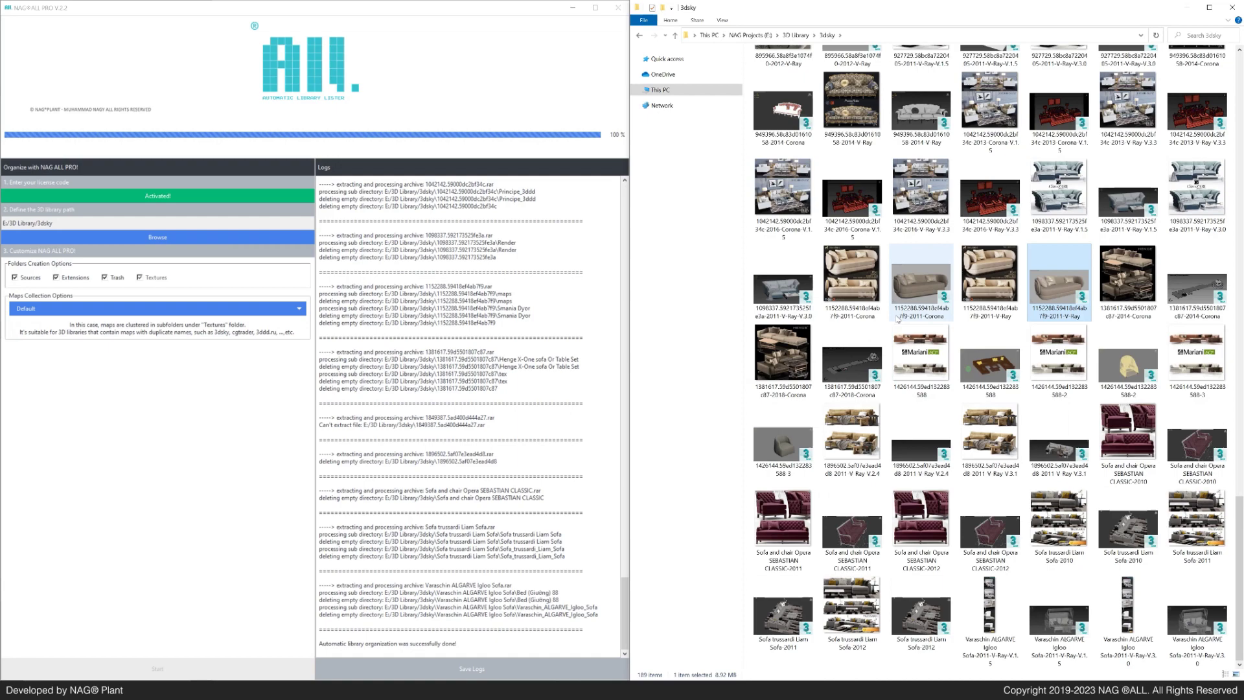
click(847, 314)
scroll(847, 315, up, 15)
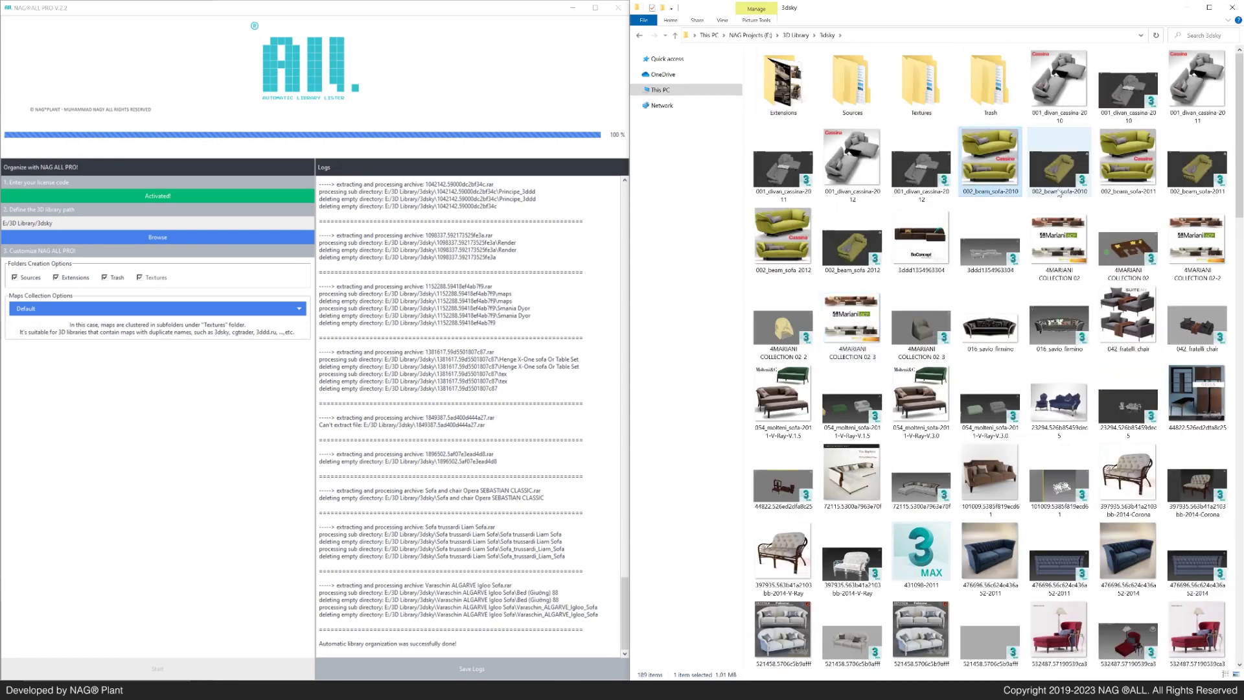
click(1059, 193)
click(1117, 193)
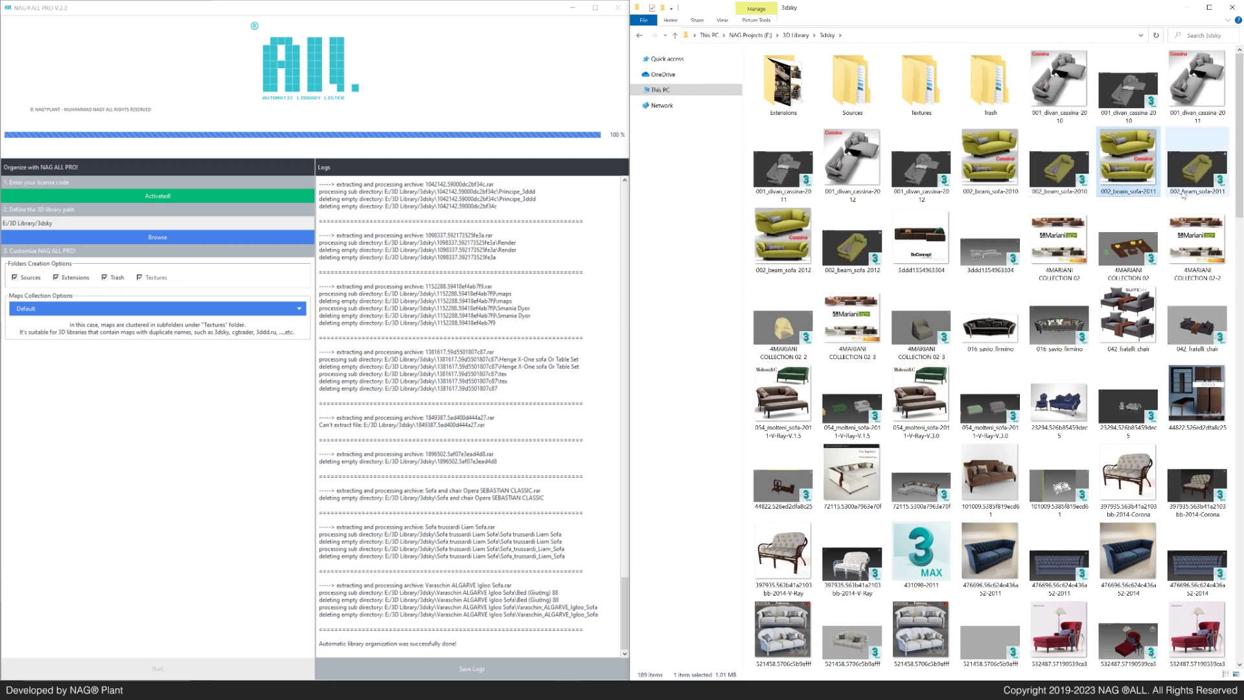
click(1195, 169)
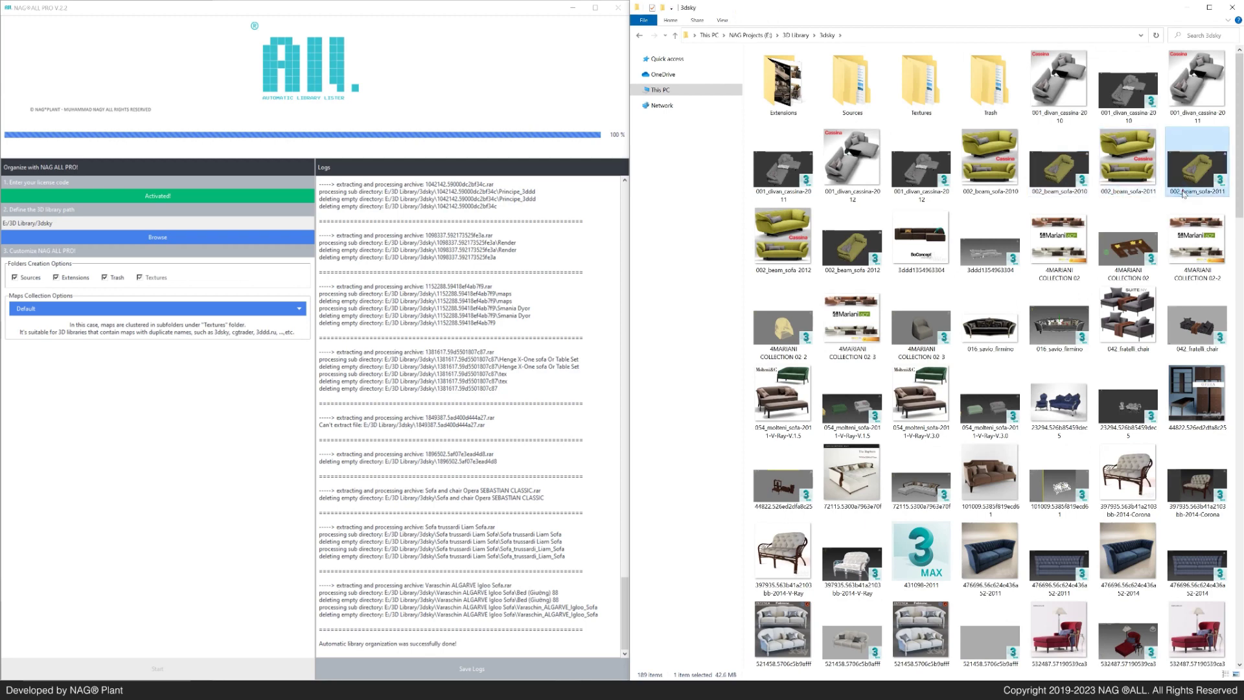
Check the Textures folder's details, look through the files in the Extensions folder, and return to the 3dsky folder.
click(911, 89)
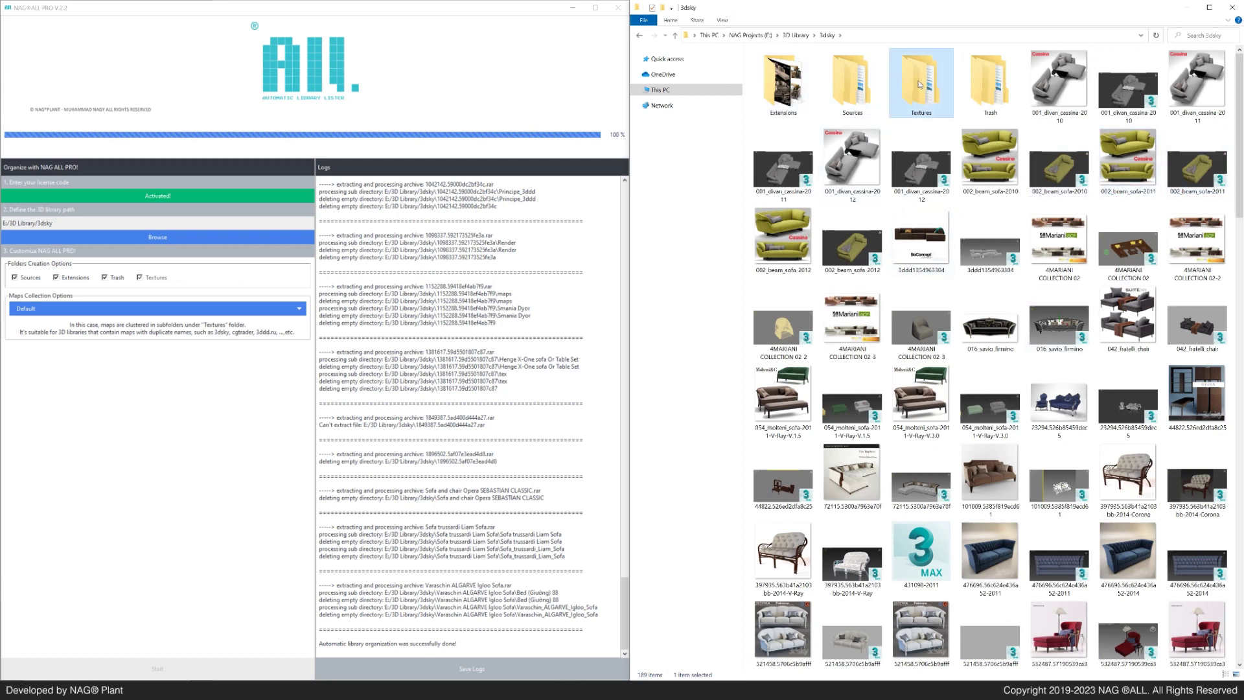
mouse_move(922, 86)
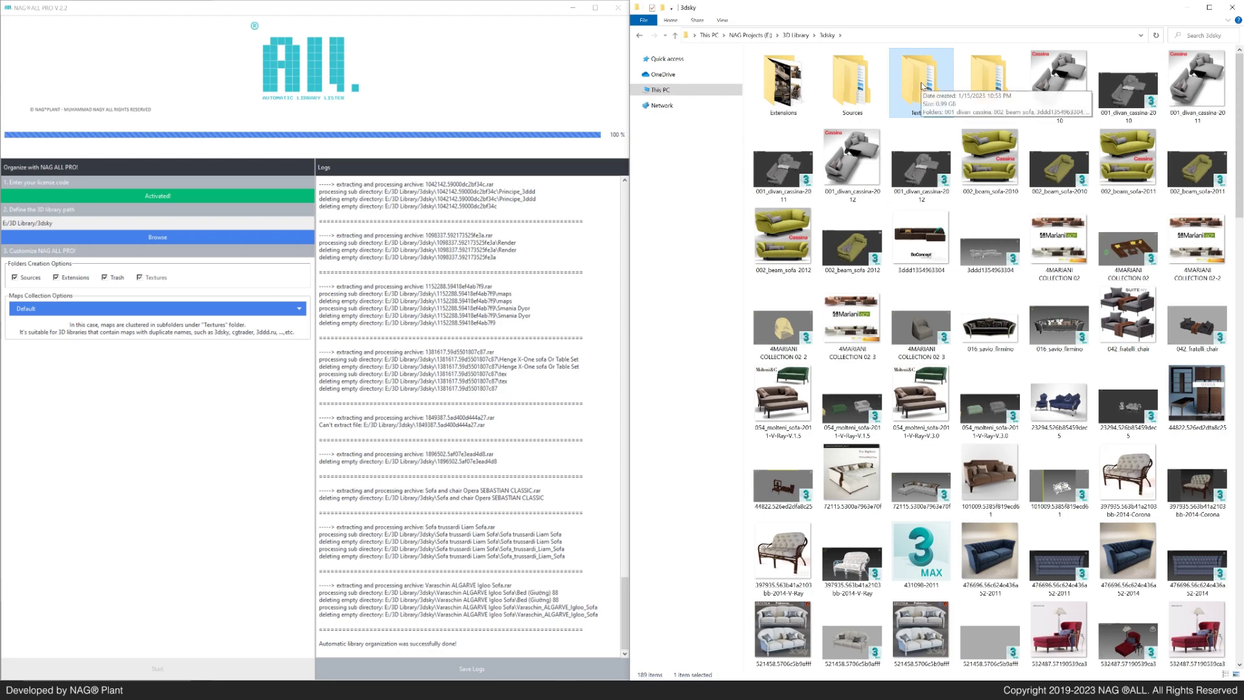
click(781, 94)
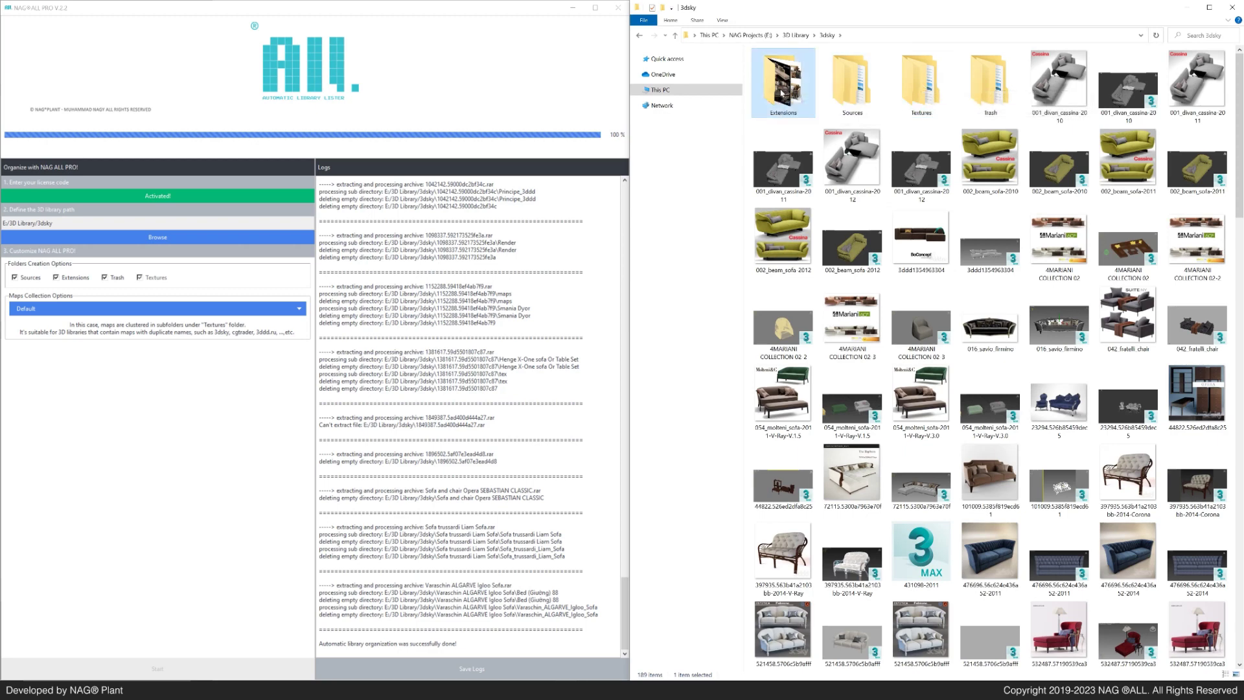
double_click(785, 98)
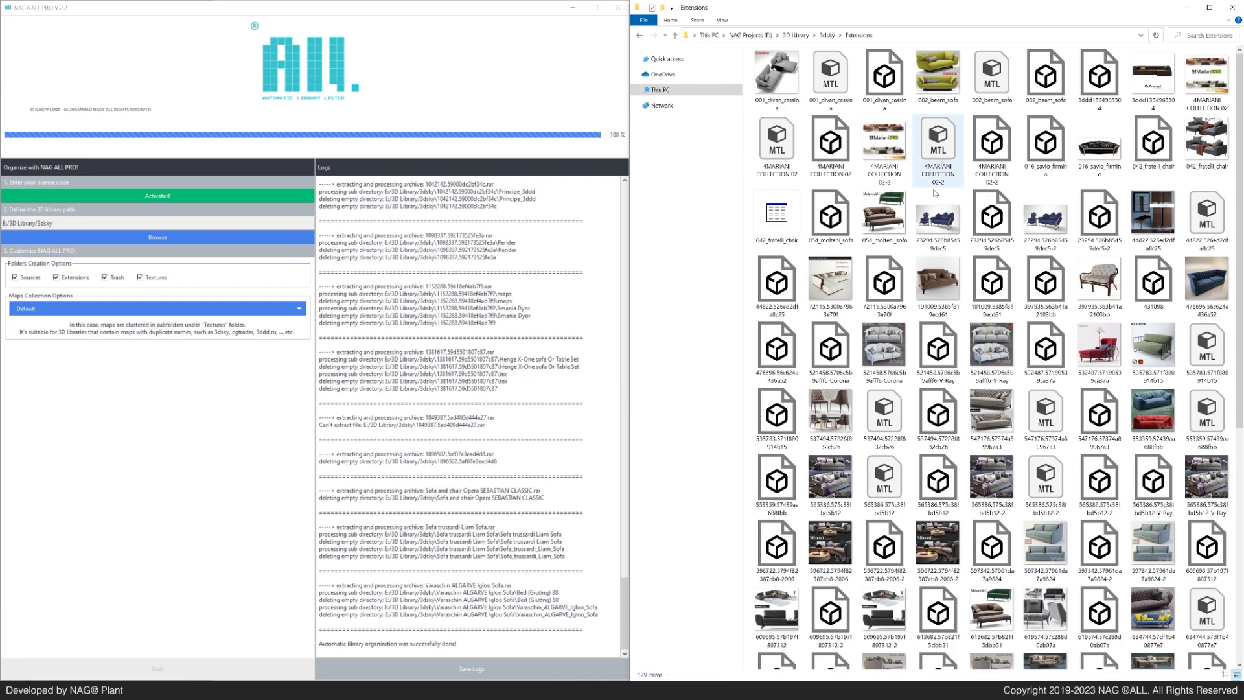
scroll(941, 220, down, 5)
scroll(940, 220, up, 5)
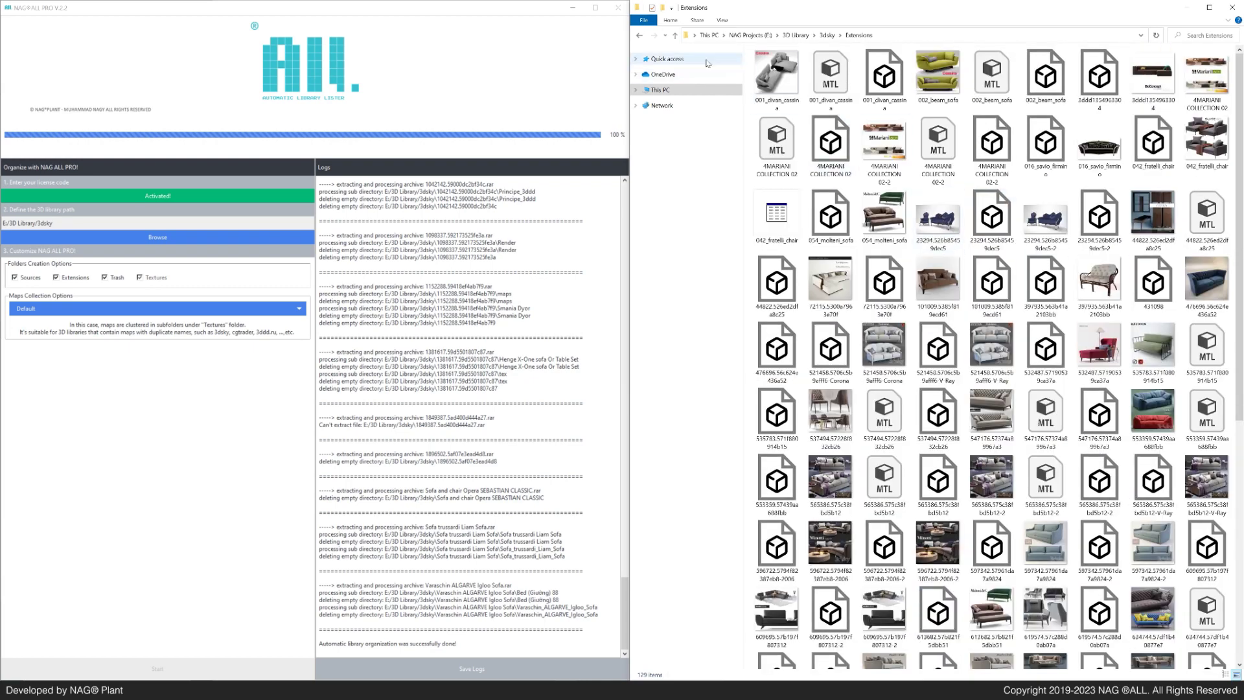
click(676, 37)
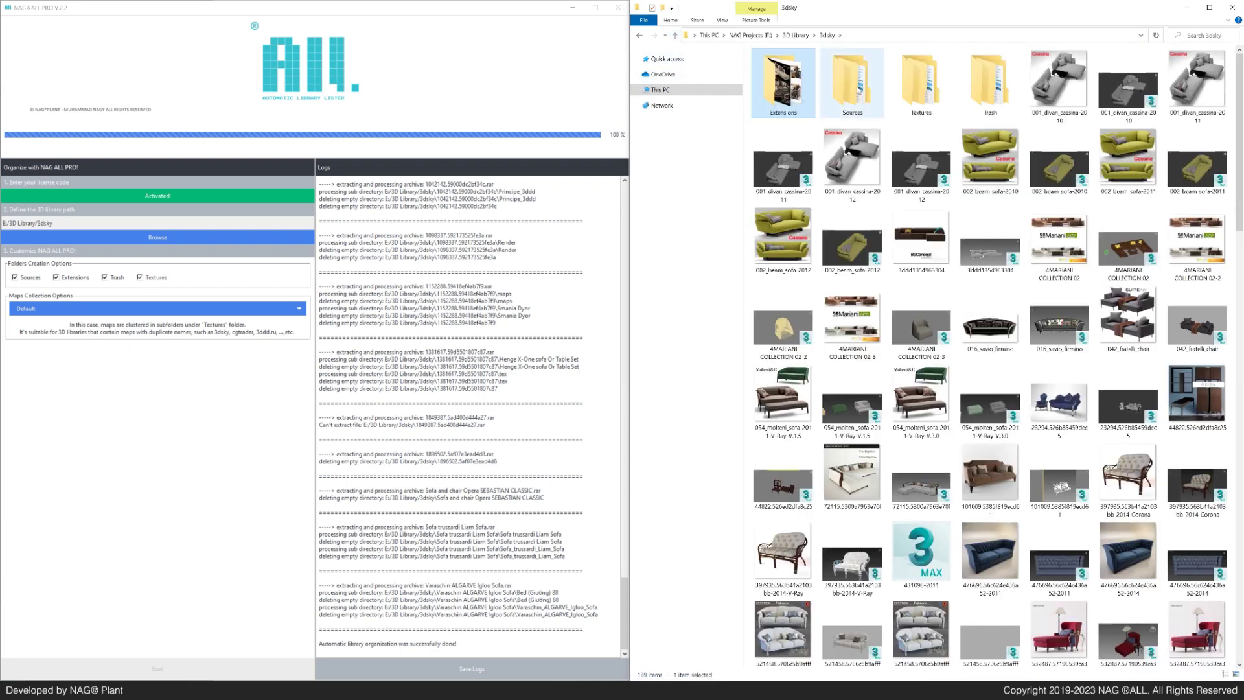
Inspect the Damaged, Healthy and Previews subfolders of the Sources folder and go back to the 3dsky folder.
double_click(857, 89)
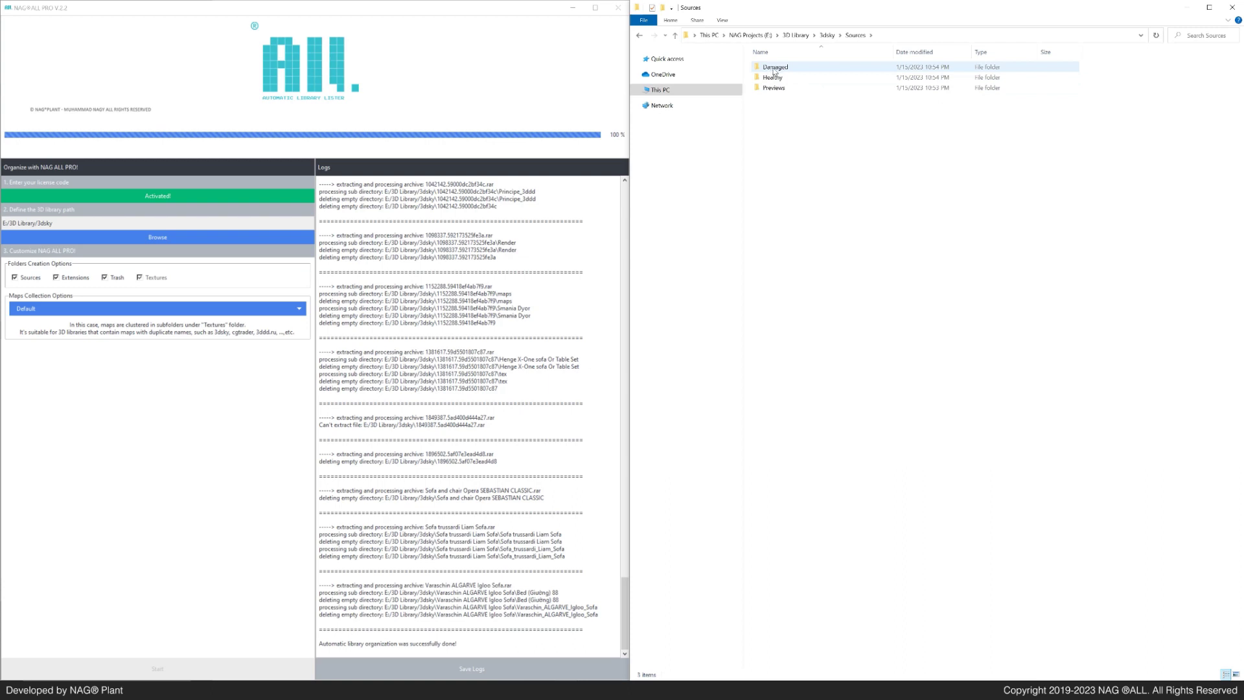
double_click(777, 67)
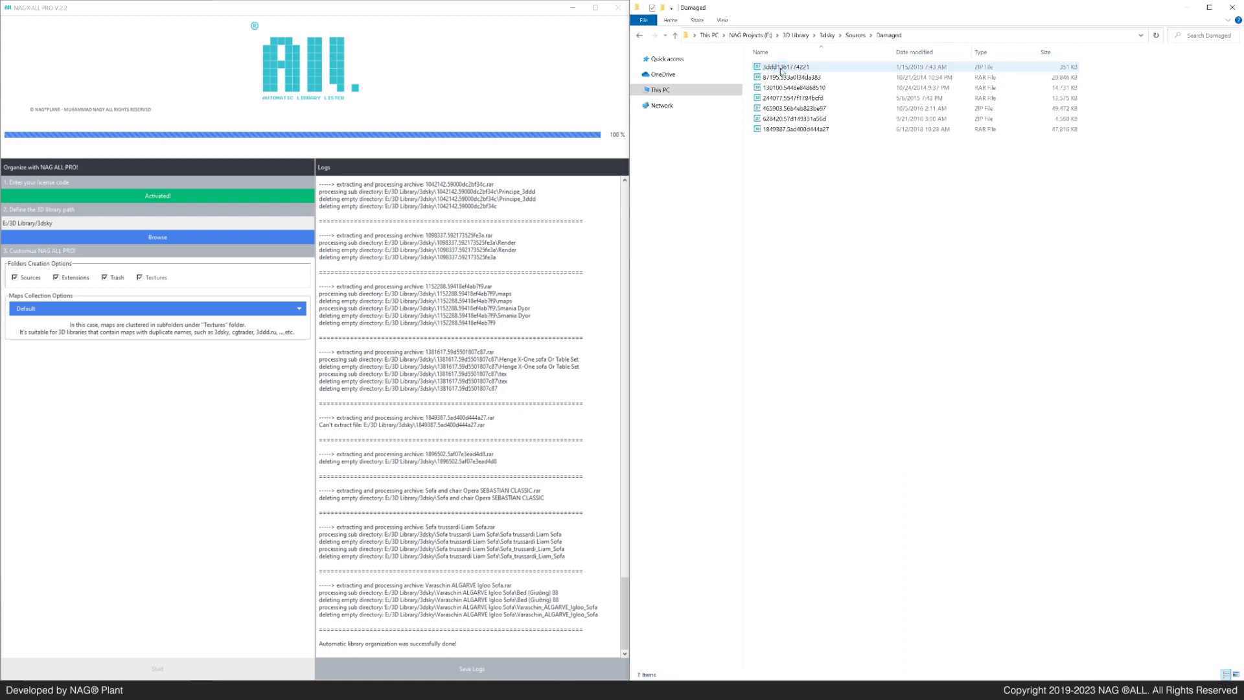
click(674, 36)
double_click(763, 77)
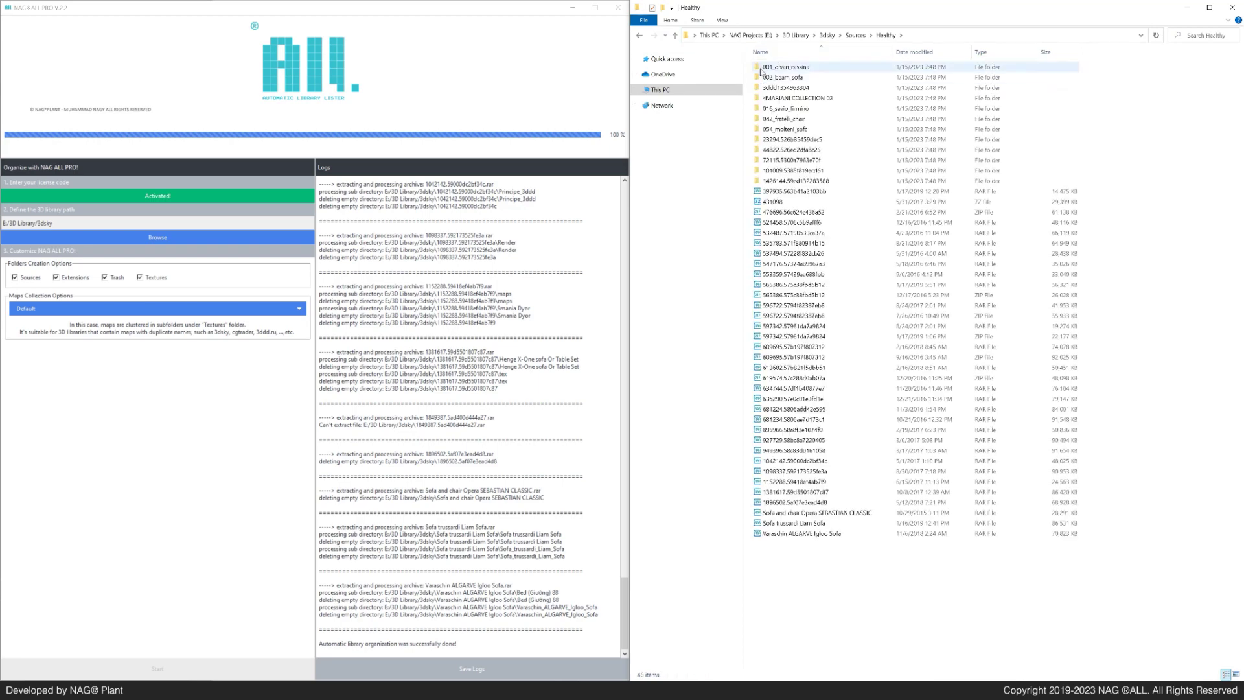
click(675, 36)
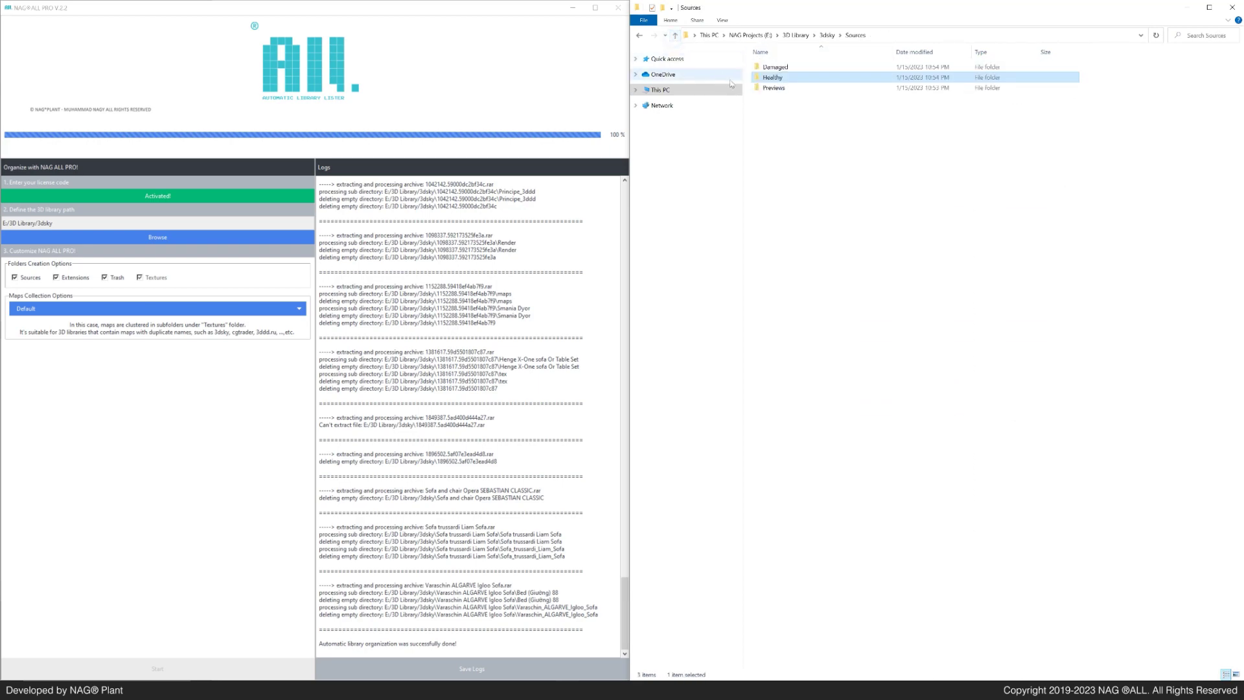
double_click(771, 88)
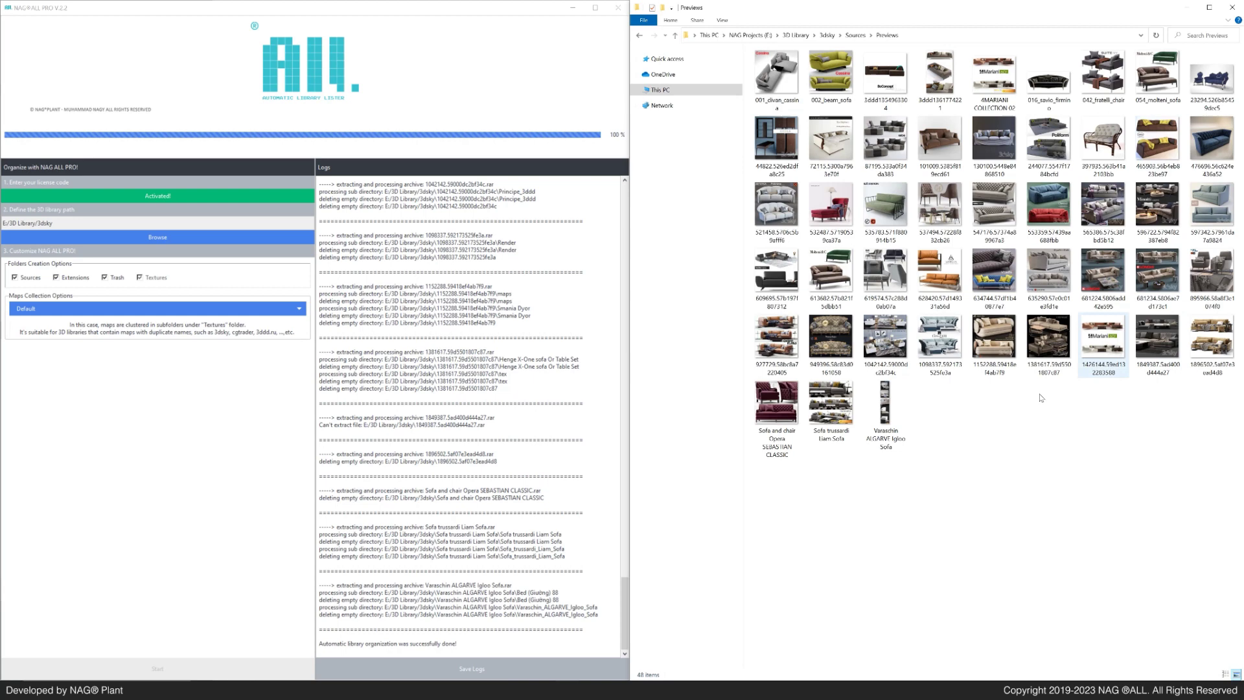
click(675, 35)
click(675, 36)
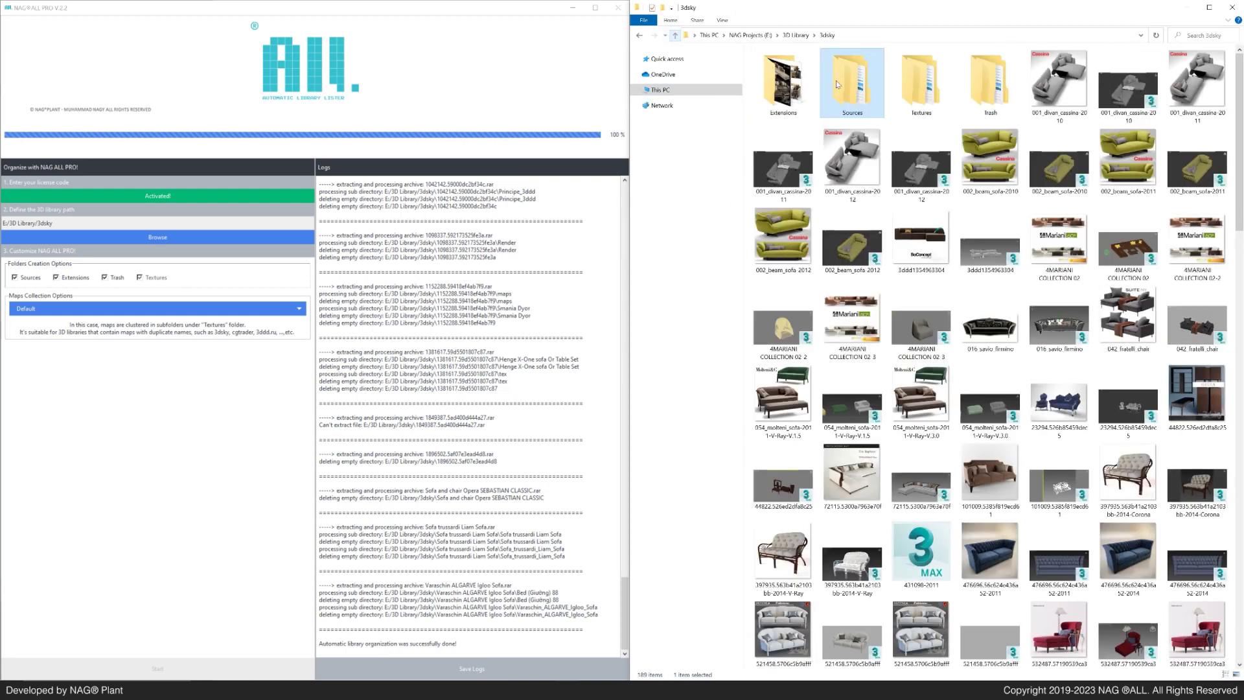
Inspect the maps of 001_divan_cassina and 002_beam_sofa in the Textures folder, returning to Textures after each.
click(921, 92)
double_click(921, 92)
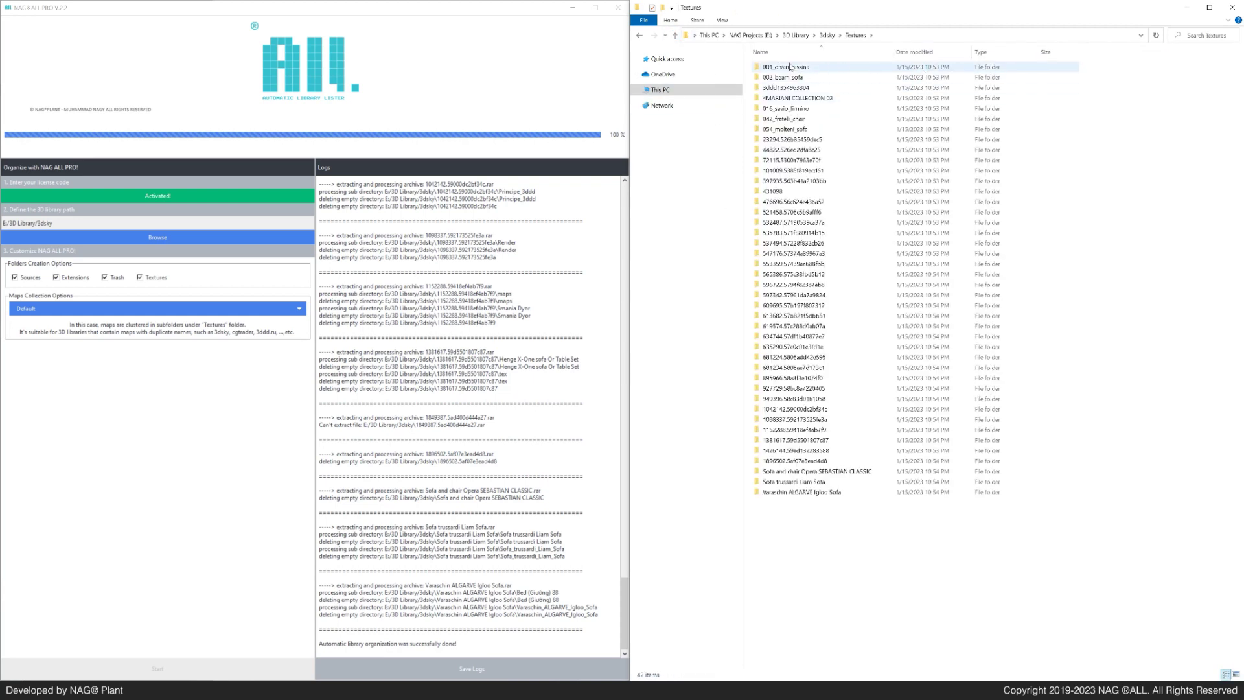
double_click(810, 67)
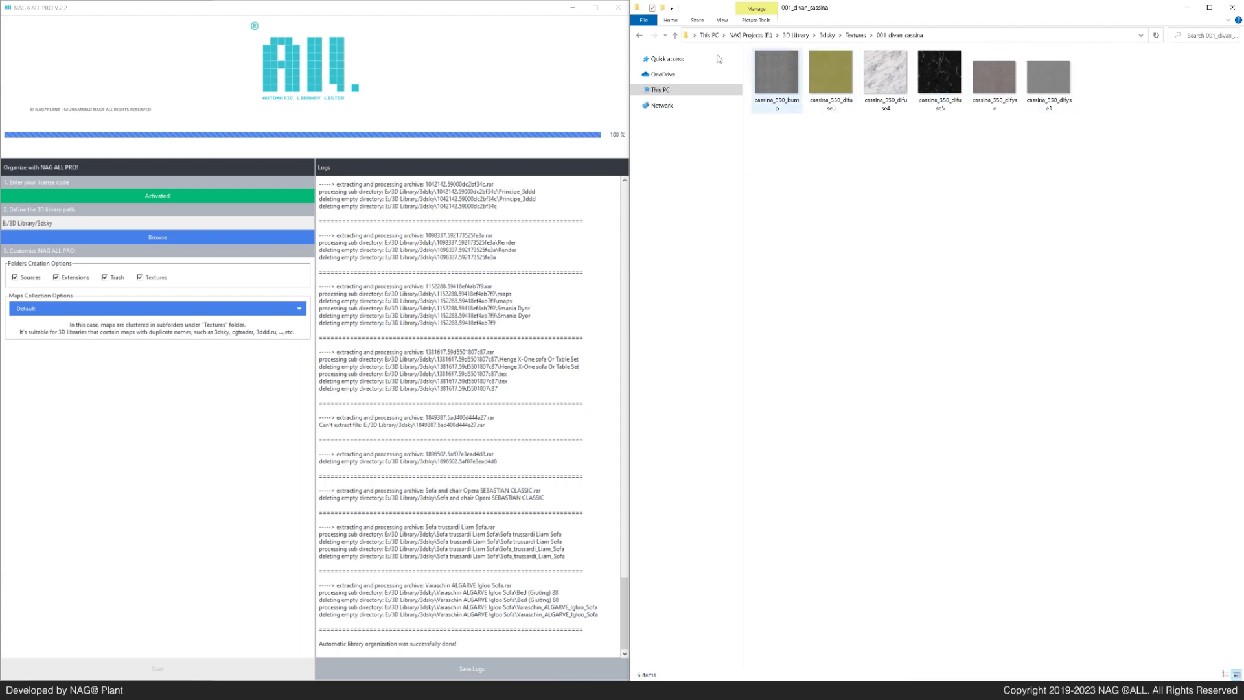
click(675, 35)
double_click(820, 78)
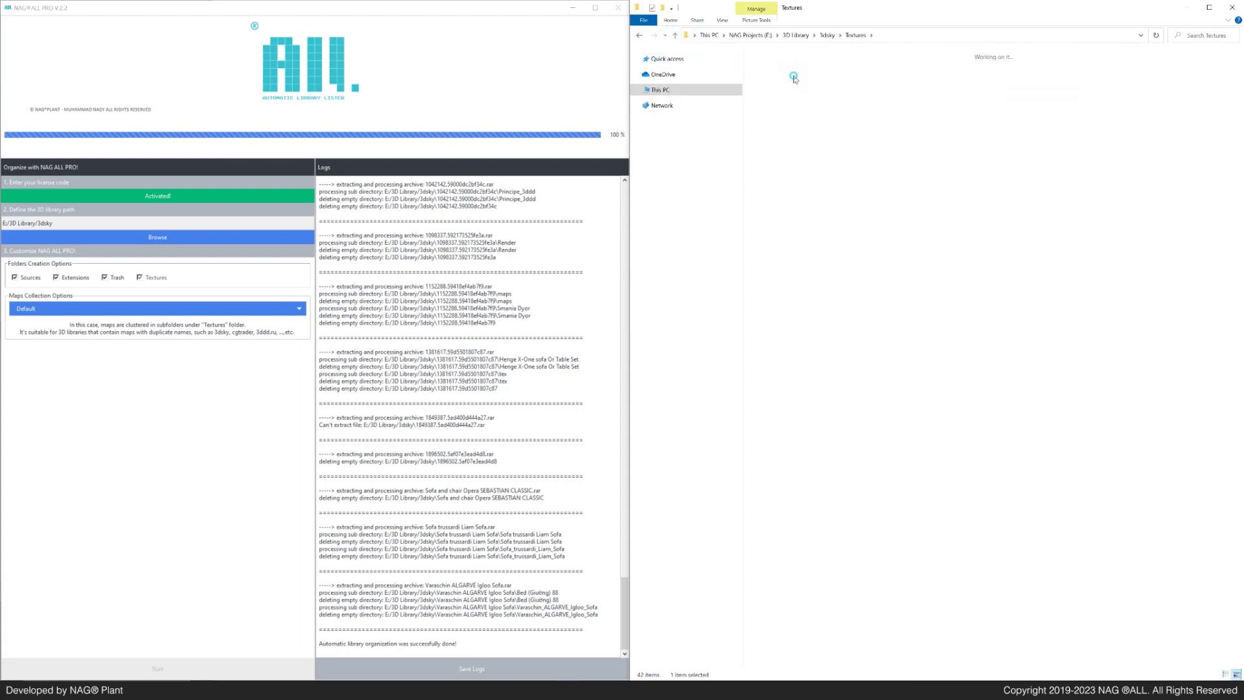
click(674, 36)
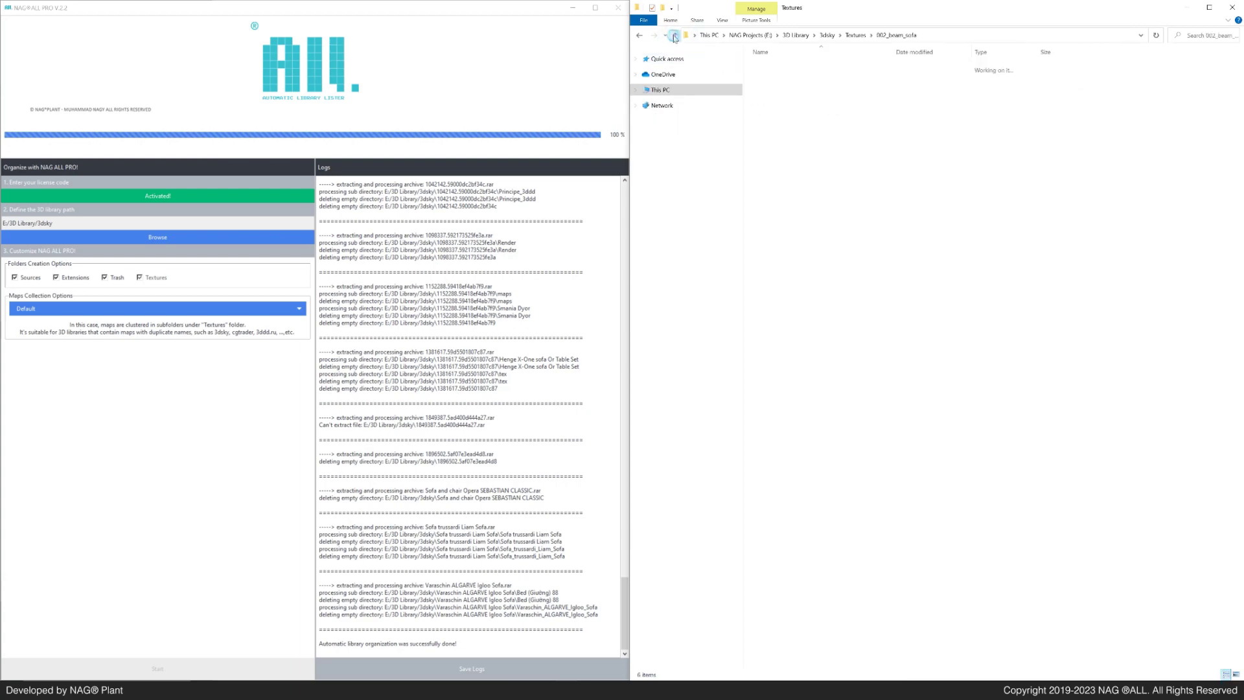
double_click(840, 78)
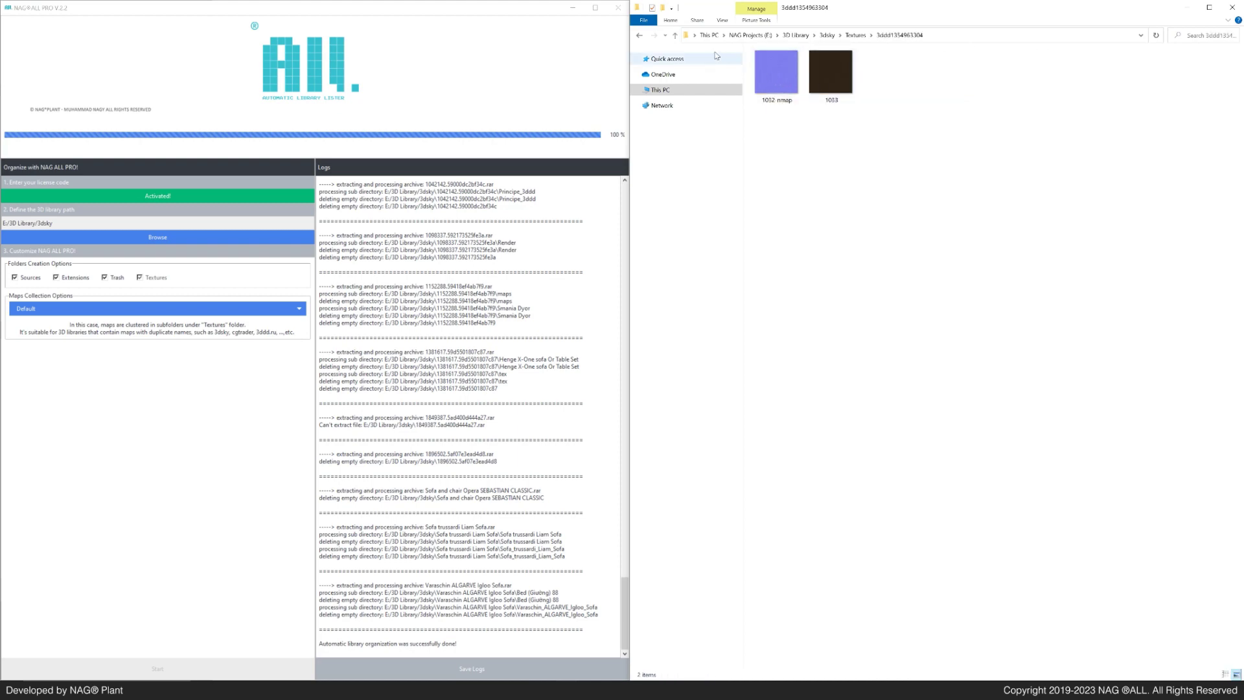
click(675, 36)
click(675, 35)
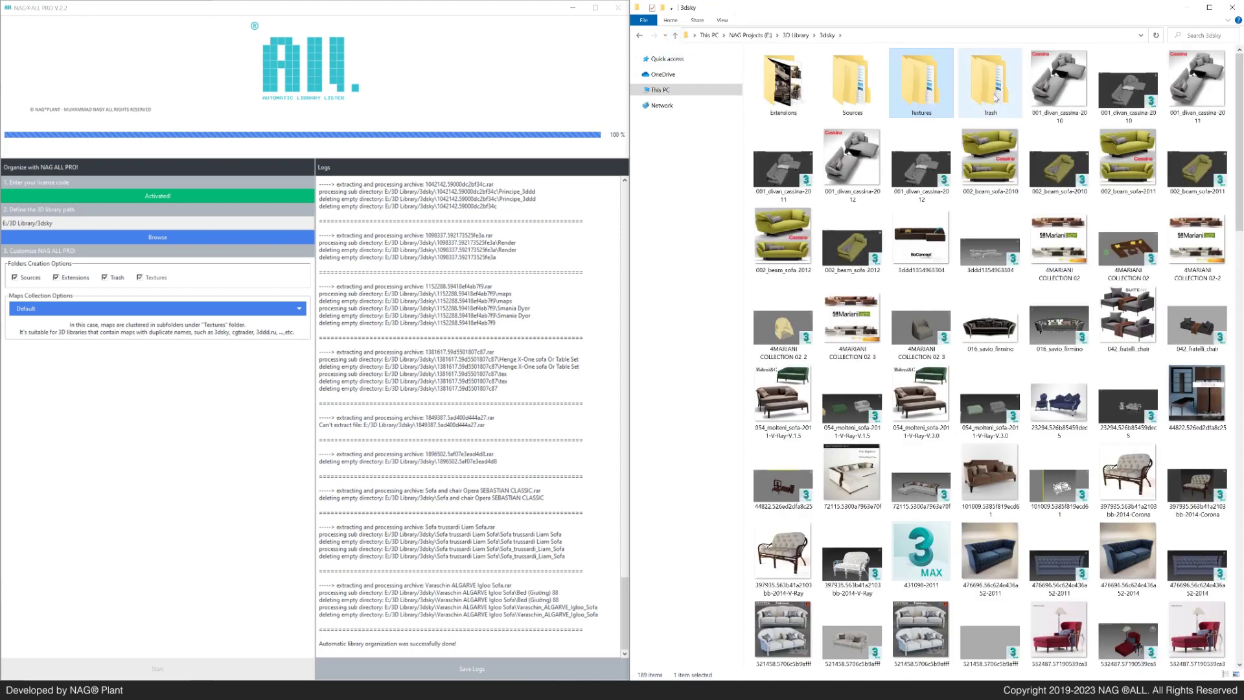
Look through the nested 4MARIANI COLLECTION 02 subfolders in the Trash folder down to 14MARIANI, and go back up the folder levels.
double_click(995, 97)
double_click(780, 68)
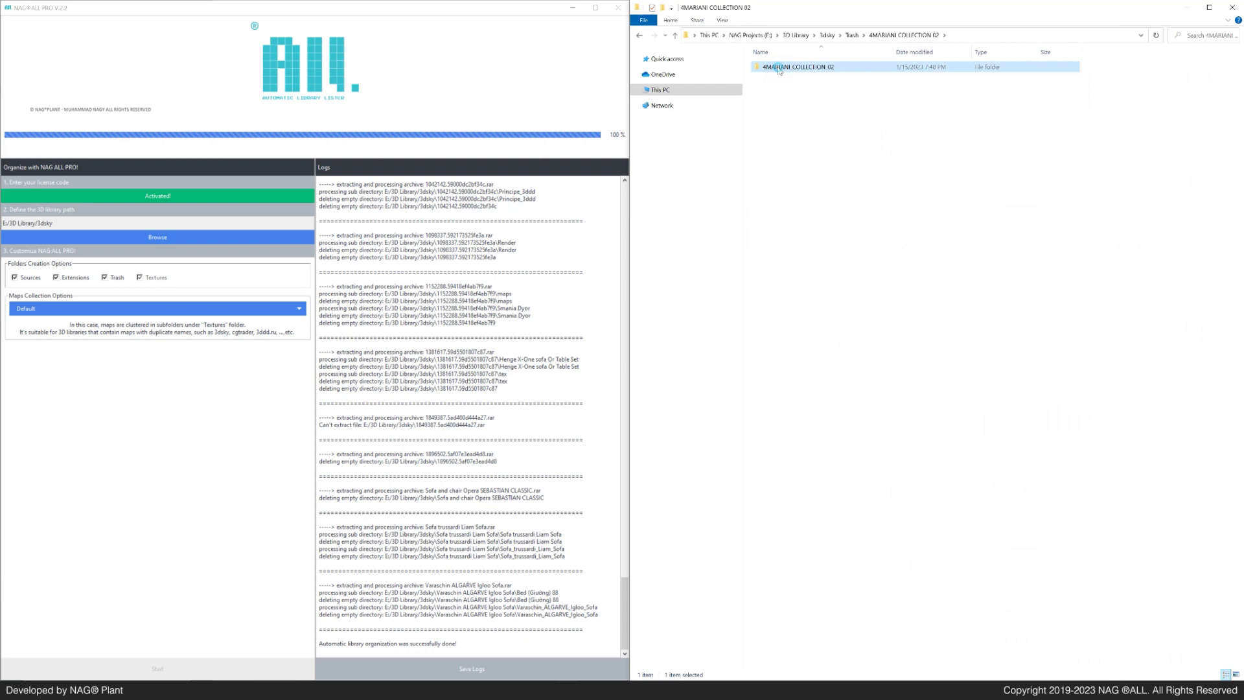
double_click(779, 67)
double_click(779, 68)
double_click(779, 68)
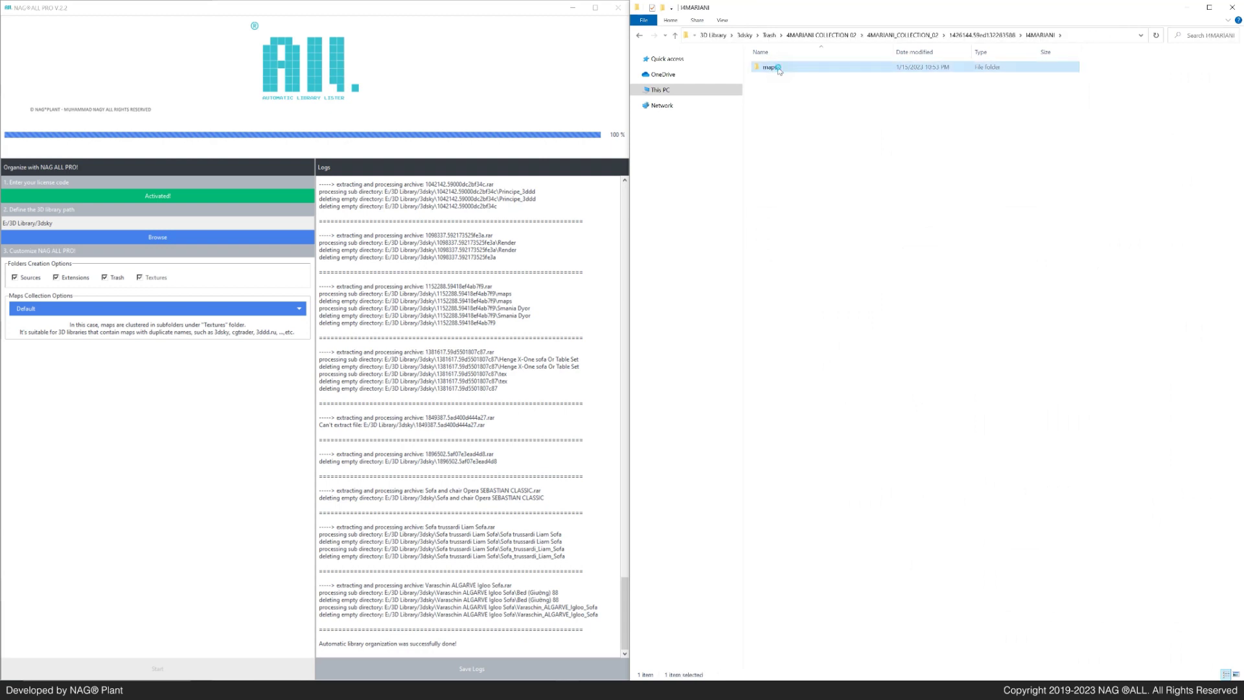
triple_click(675, 35)
click(676, 36)
click(676, 36)
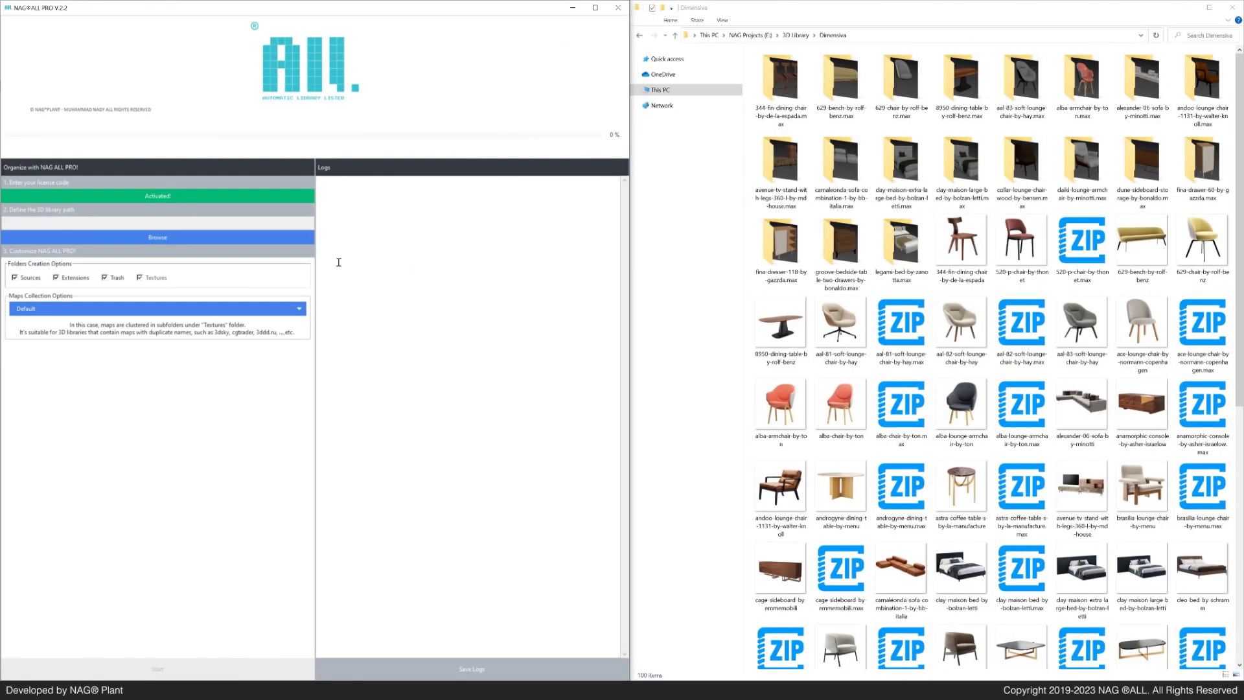
Set the 3D library path to the Dimensiva folder in E:/3D Library.
click(161, 237)
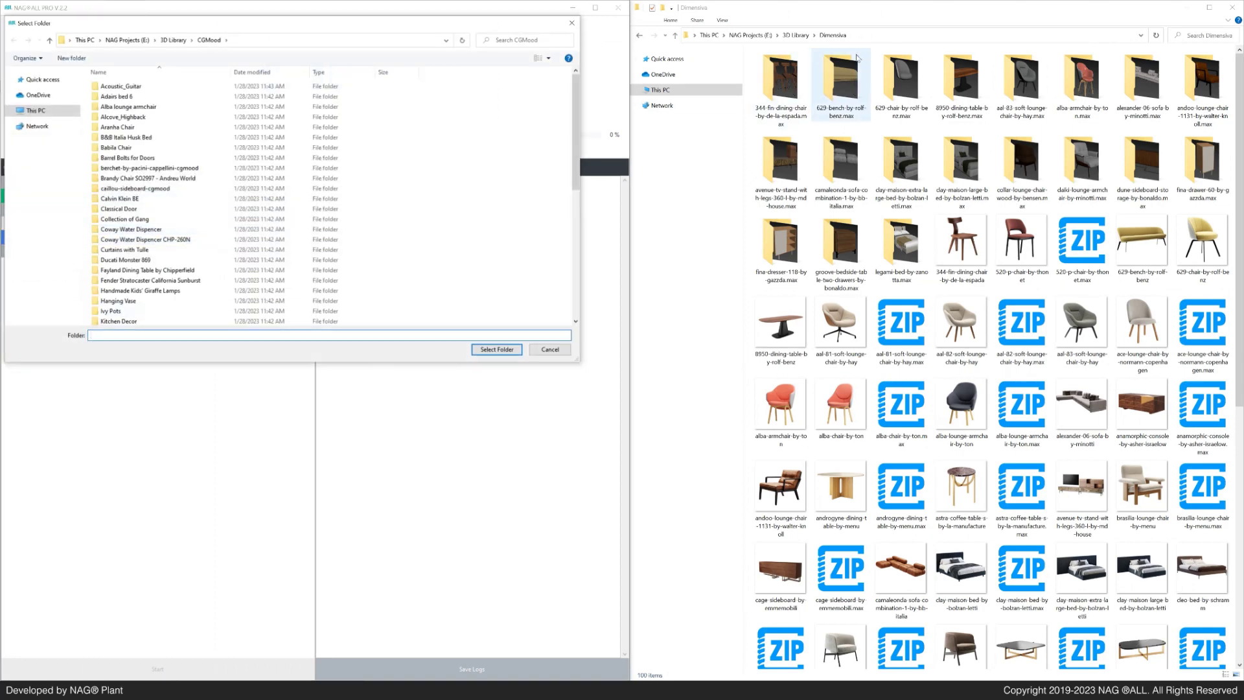
click(872, 37)
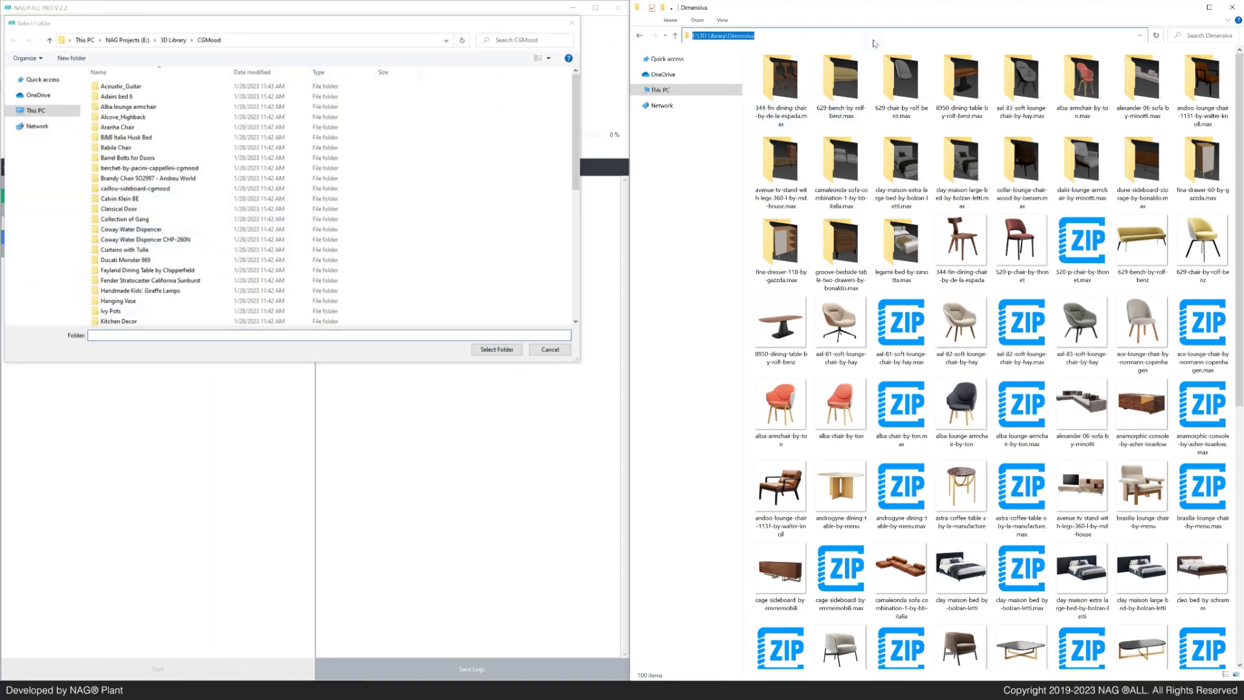
click(307, 37)
key(Return)
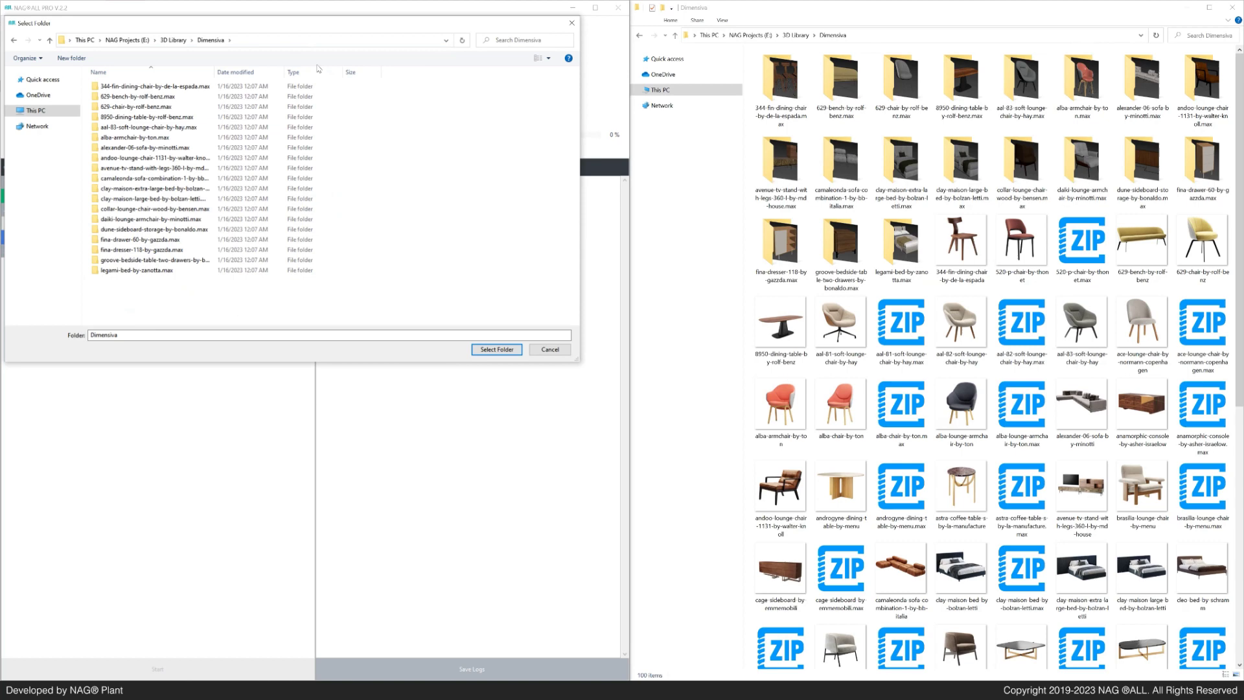
click(504, 350)
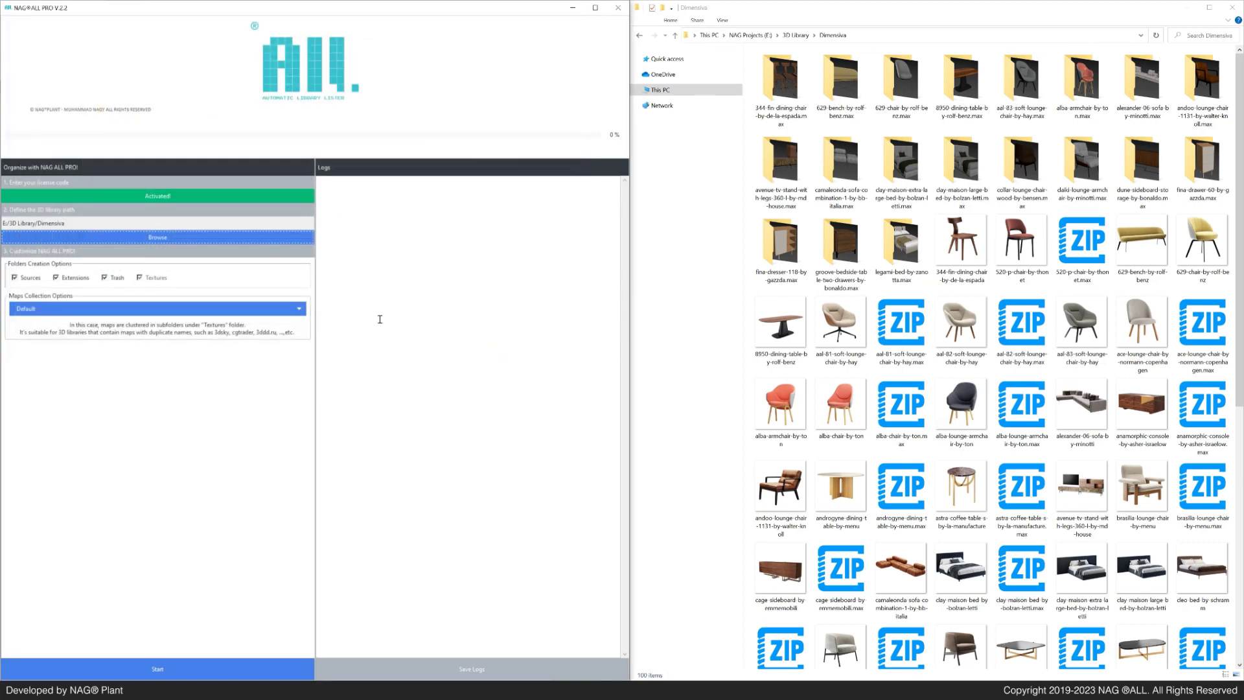
Organize the Dimensiva library without Extensions and Trash folders, using Option 1 for the maps collection.
click(64, 280)
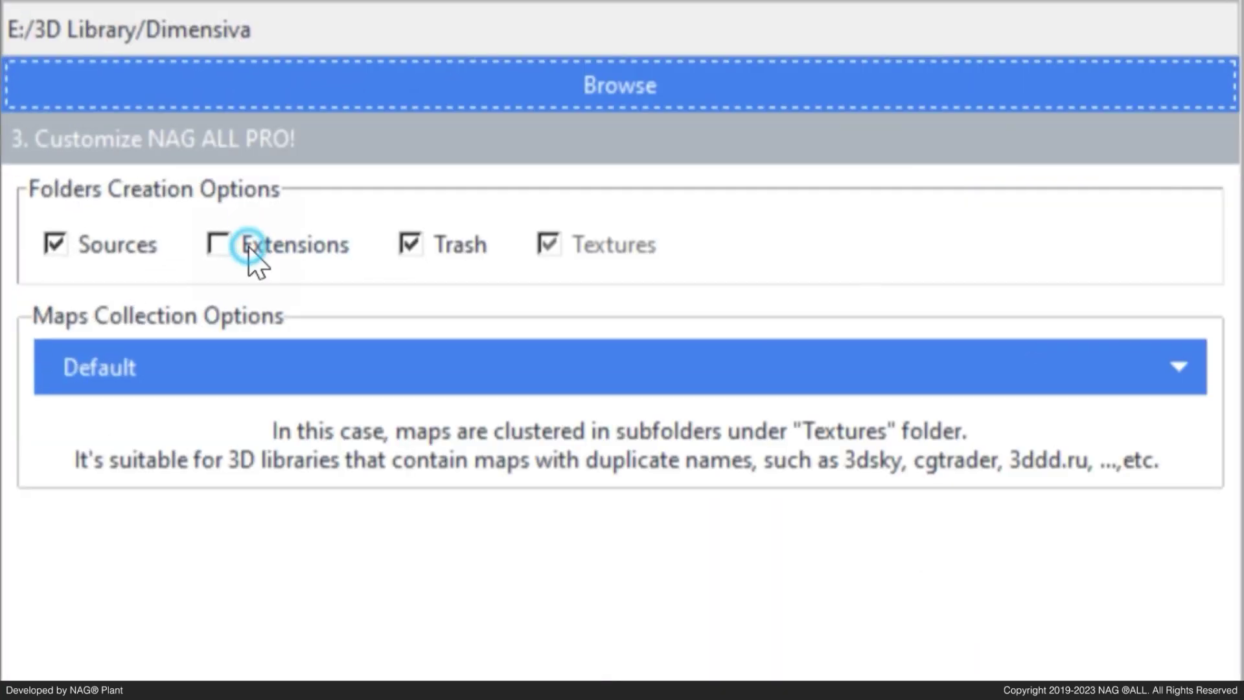
click(369, 383)
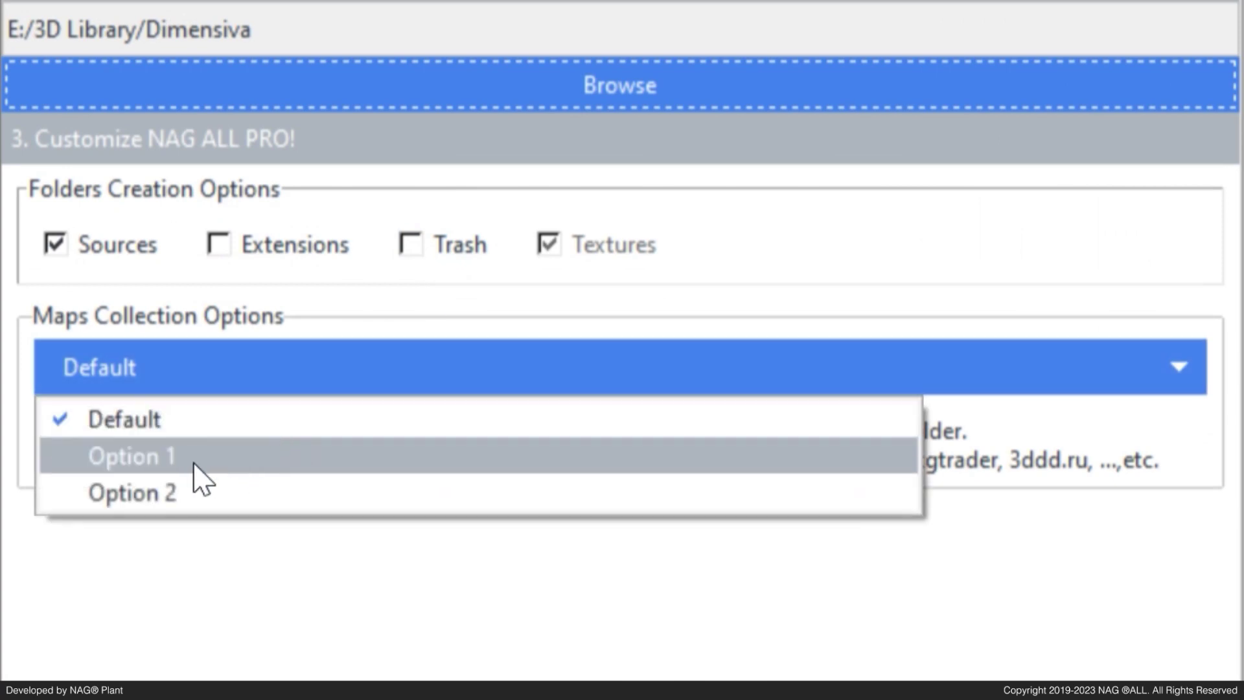
click(246, 458)
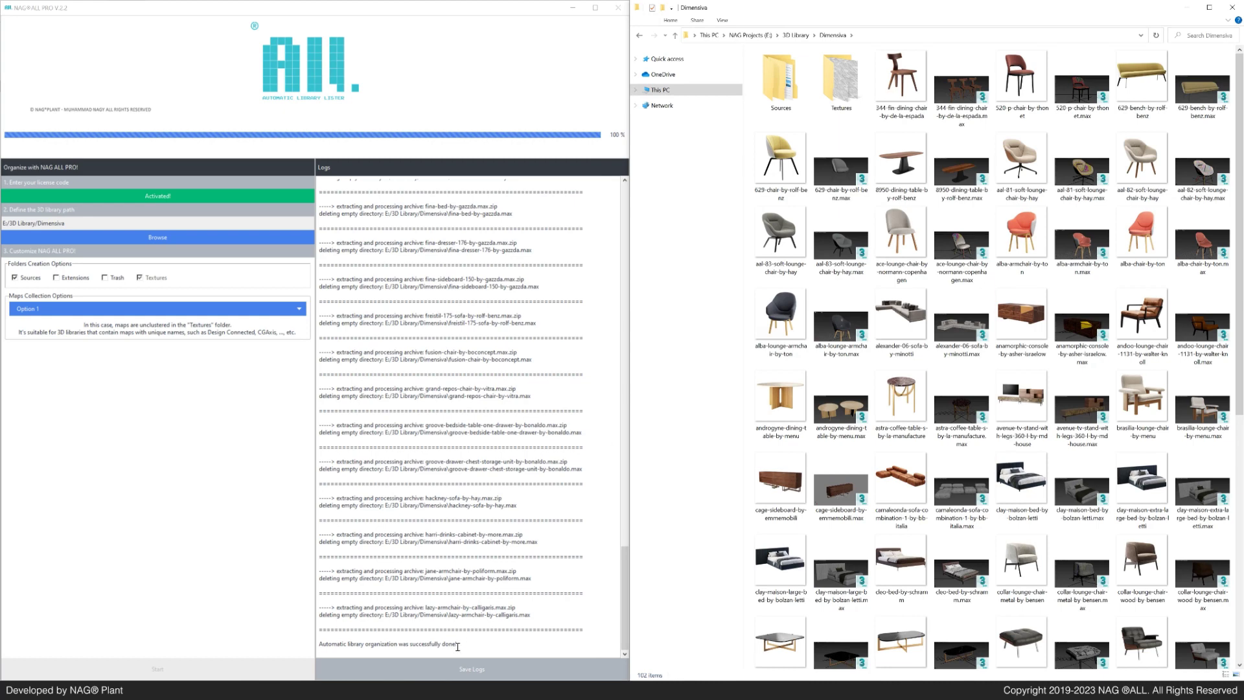
Review the maps in Dimensiva's Textures folder and the model files and previews in the organized Dimensiva folder.
drag(460, 644, 418, 644)
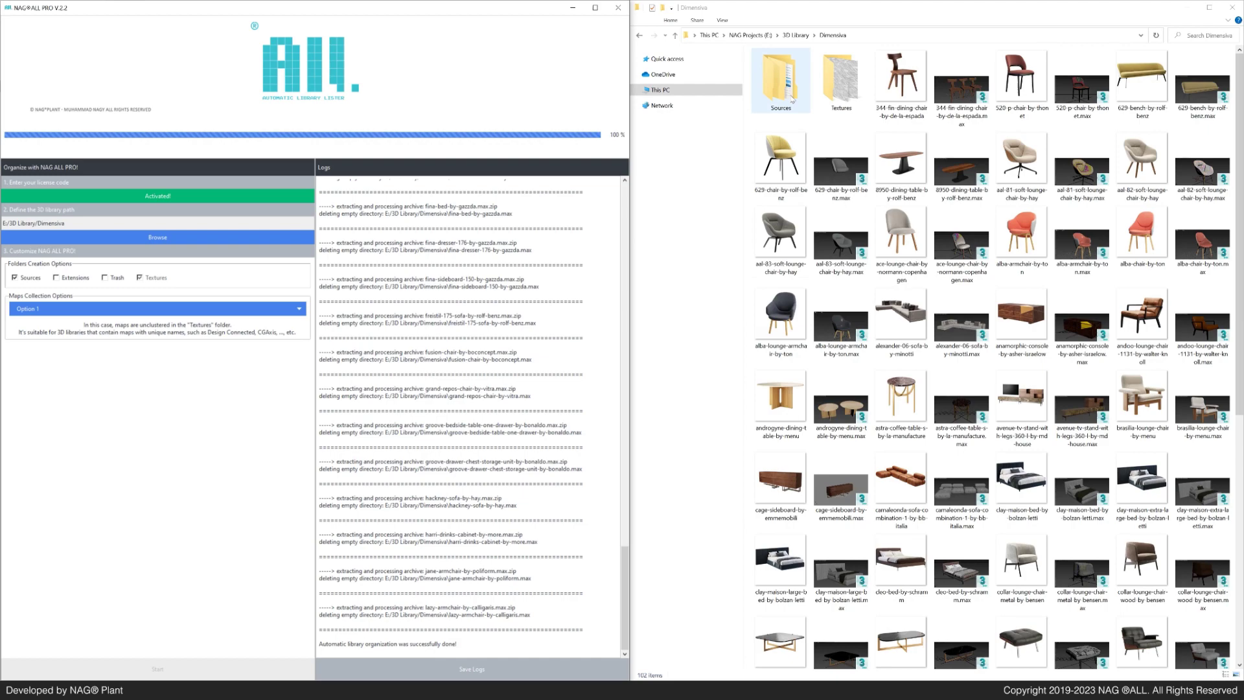
double_click(834, 83)
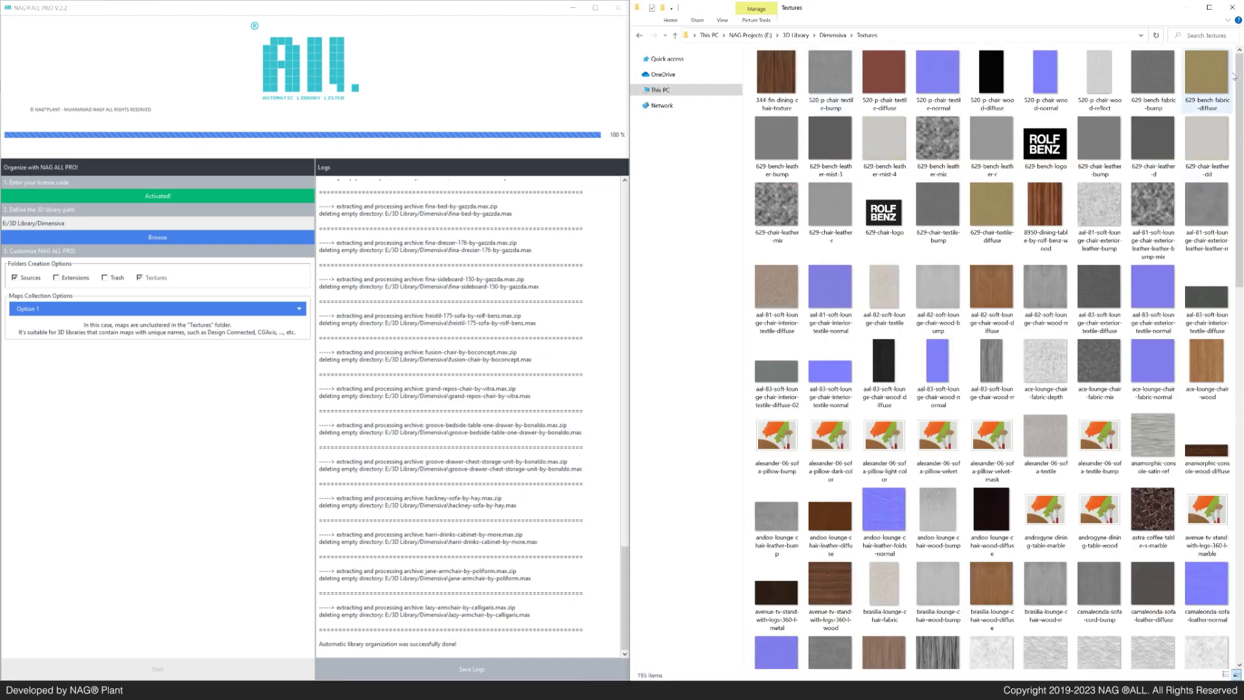
scroll(1239, 73, down, 12)
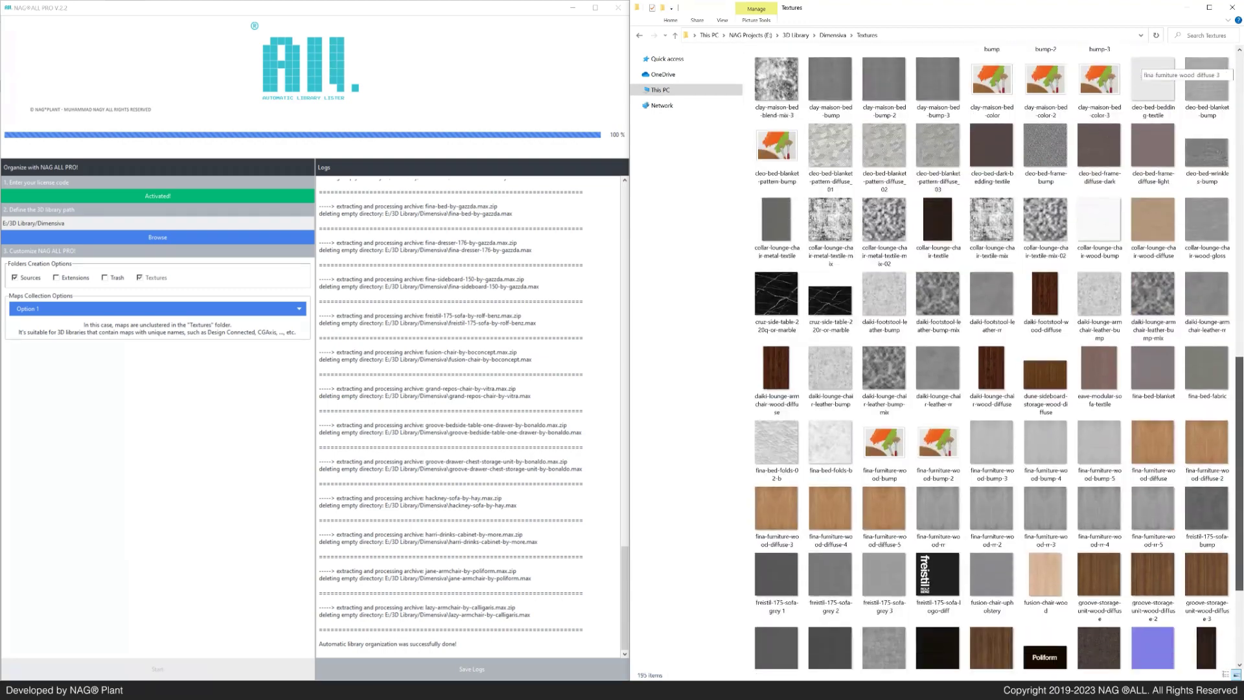
scroll(1101, 195, up, 15)
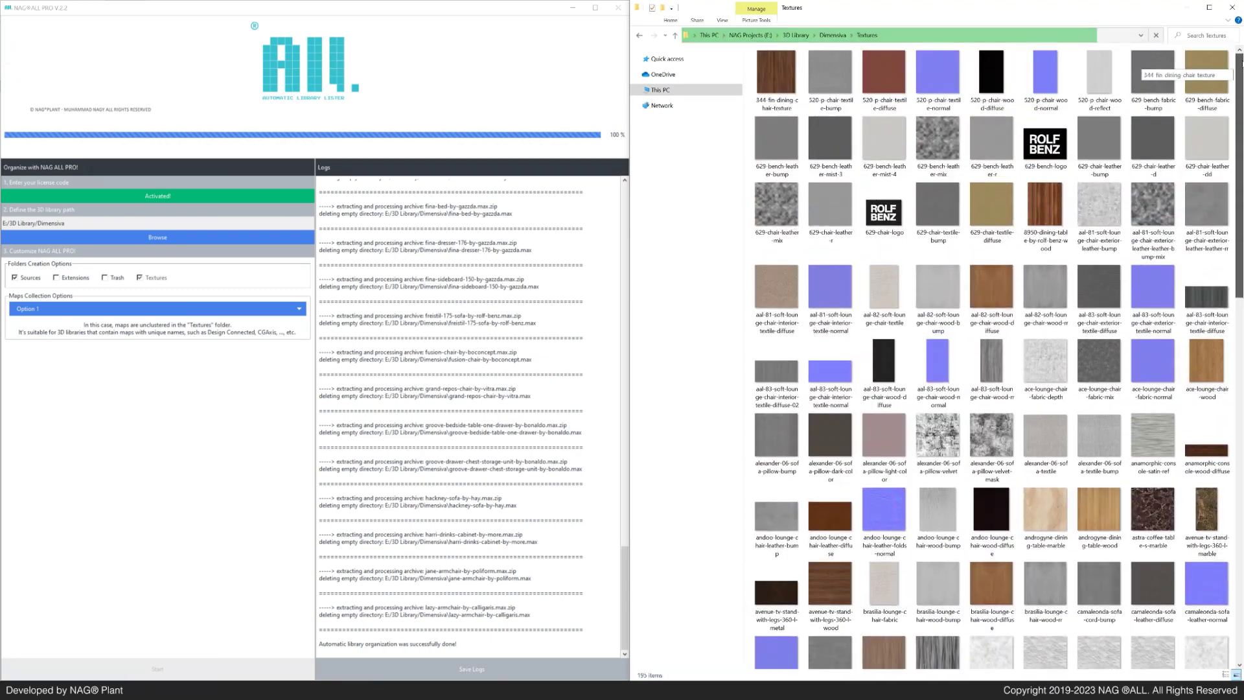
click(674, 35)
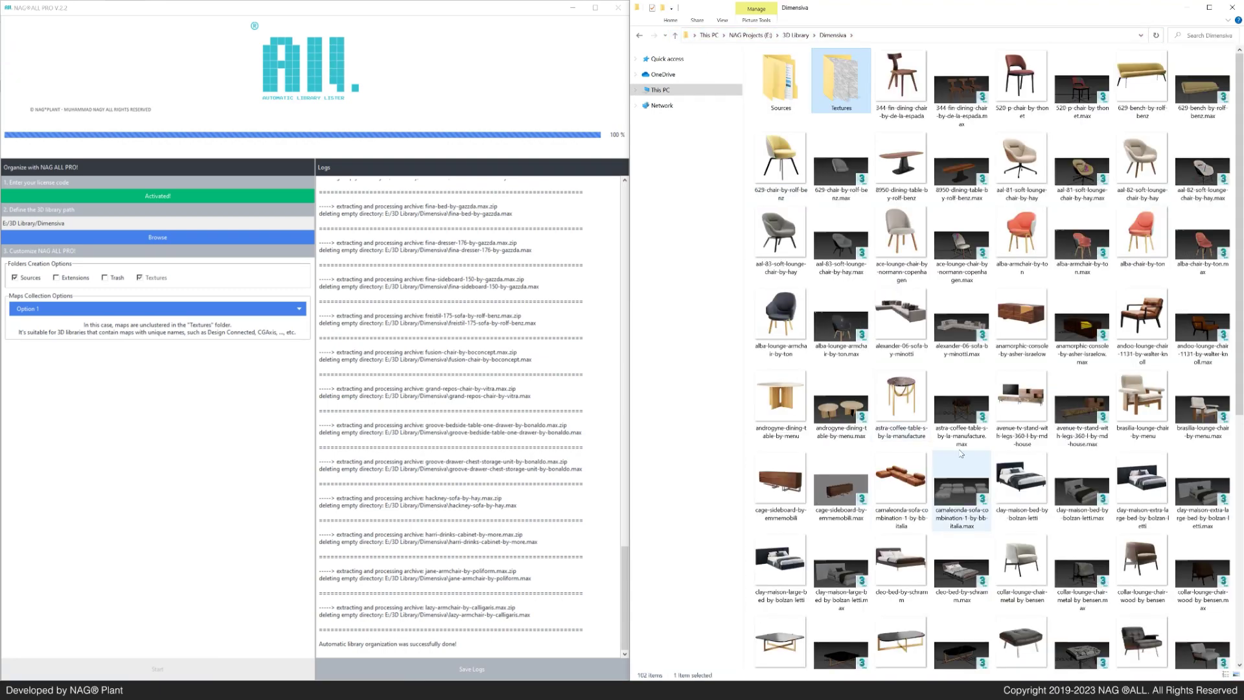
drag(1237, 137, 1234, 403)
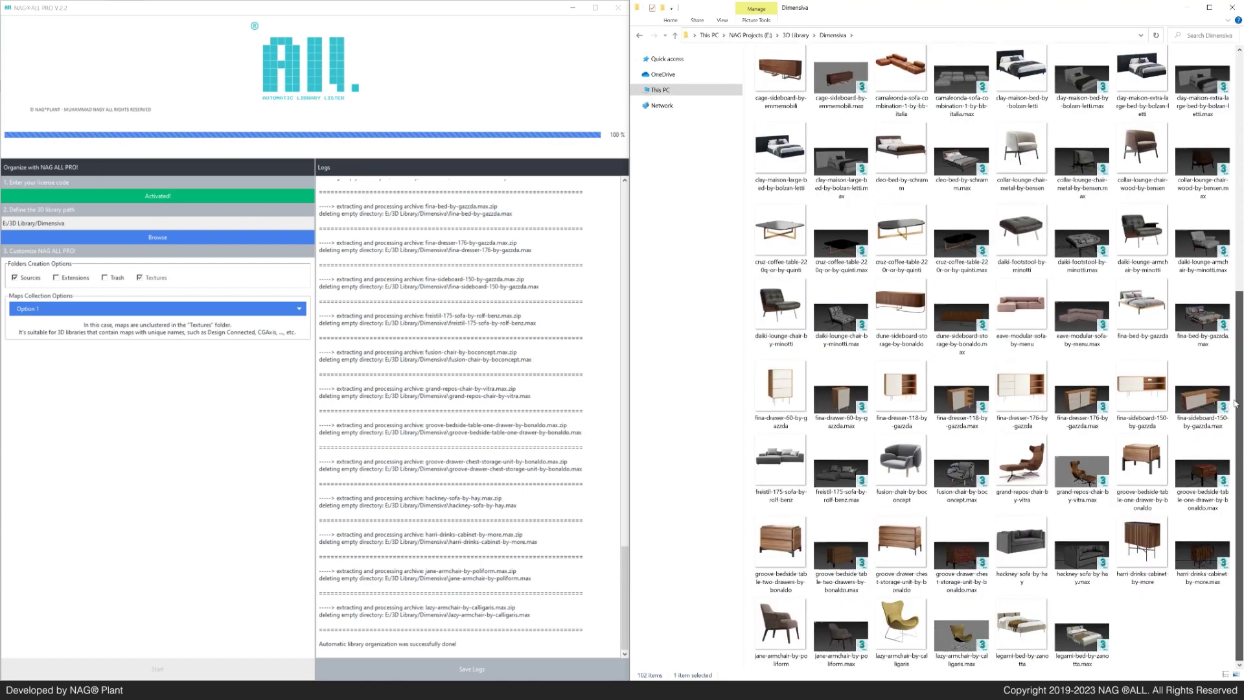
scroll(1237, 415, up, 10)
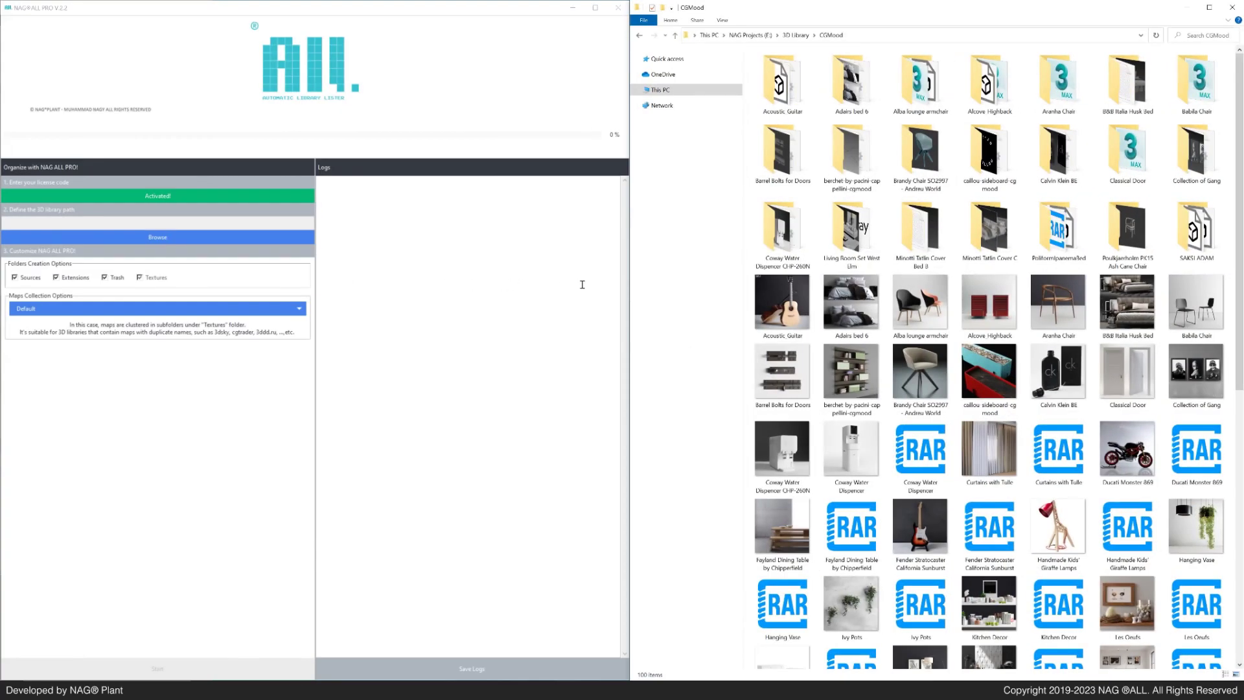
Set the maps collection option to Option 2 and look over the unorganized CGMood folder.
click(23, 308)
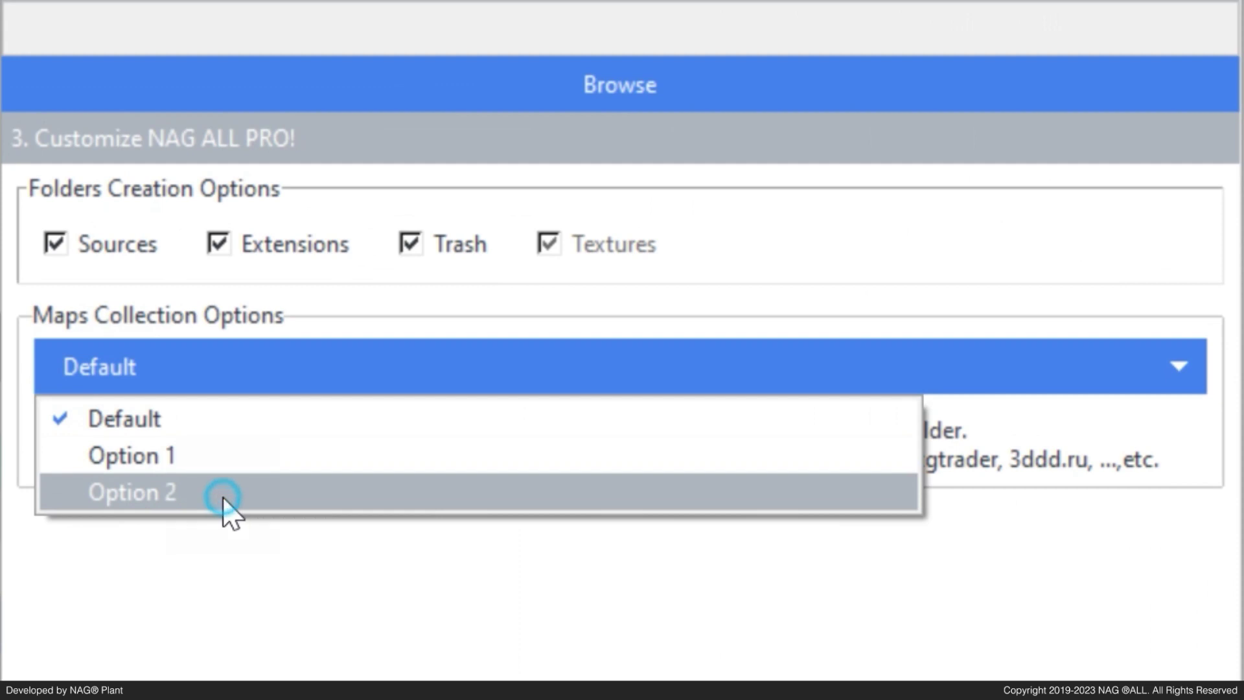
click(223, 498)
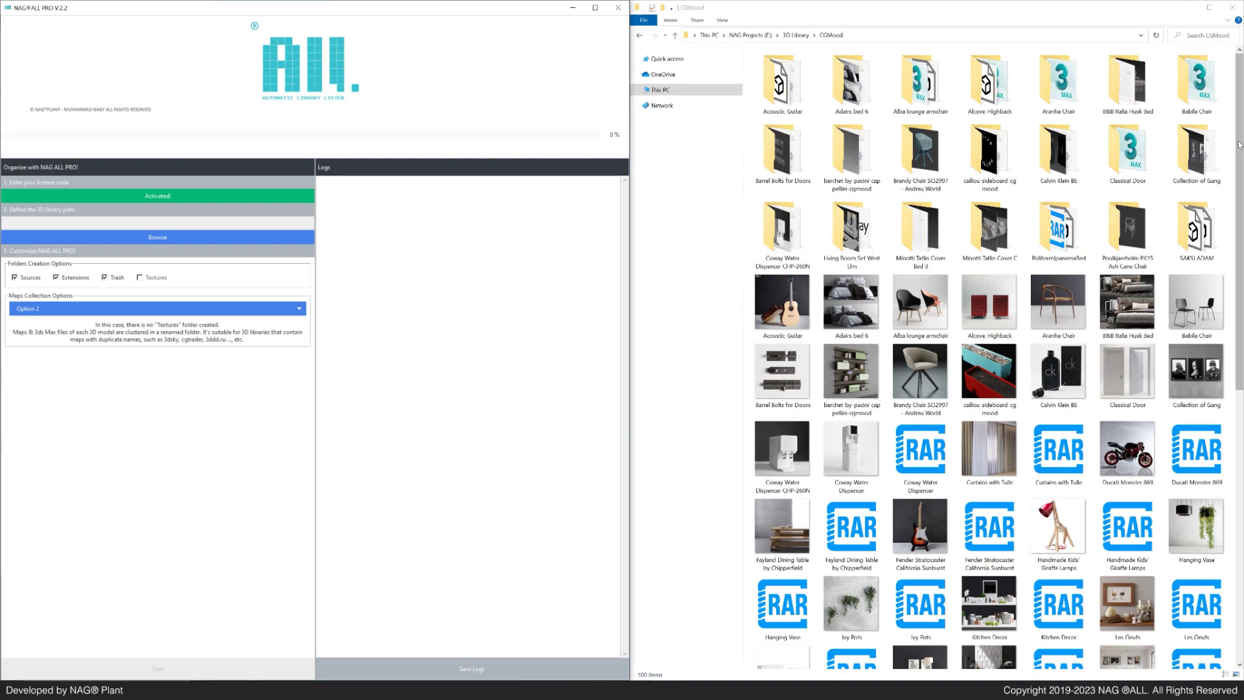
mouse_move(1238, 142)
mouse_down()
mouse_move(1237, 395)
mouse_move(1238, 146)
mouse_up()
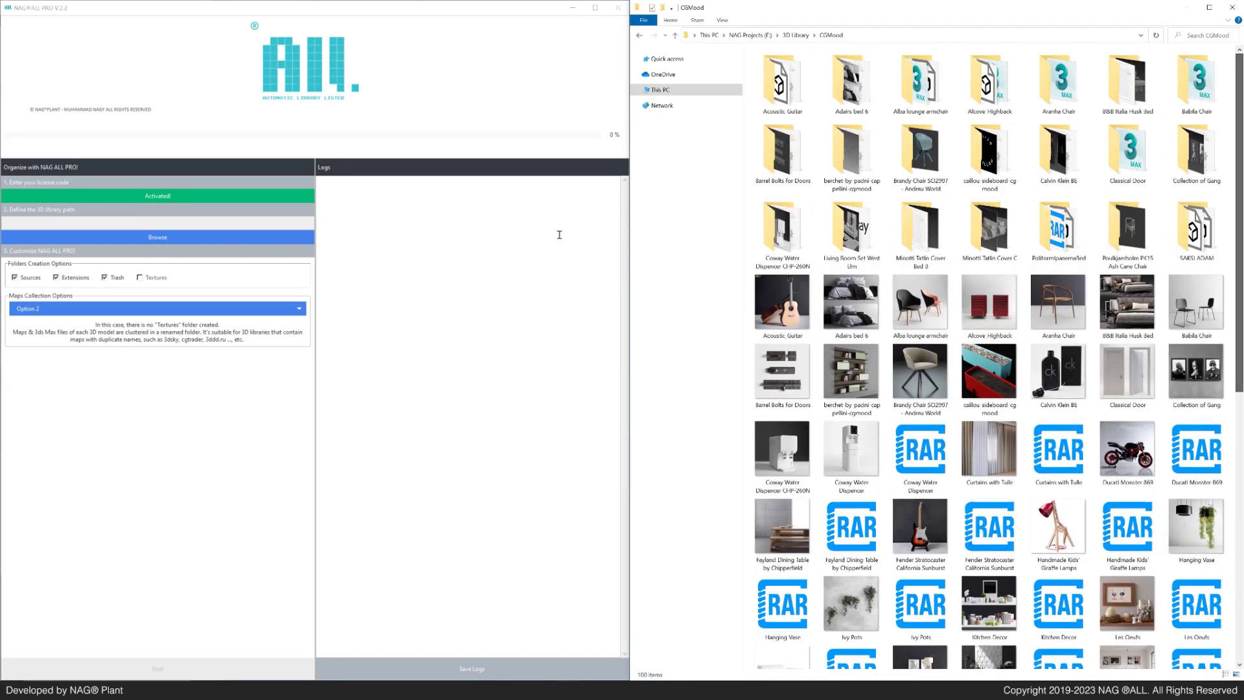
Set the 3D library path to the CGMood folder in E:/3D Library.
click(160, 239)
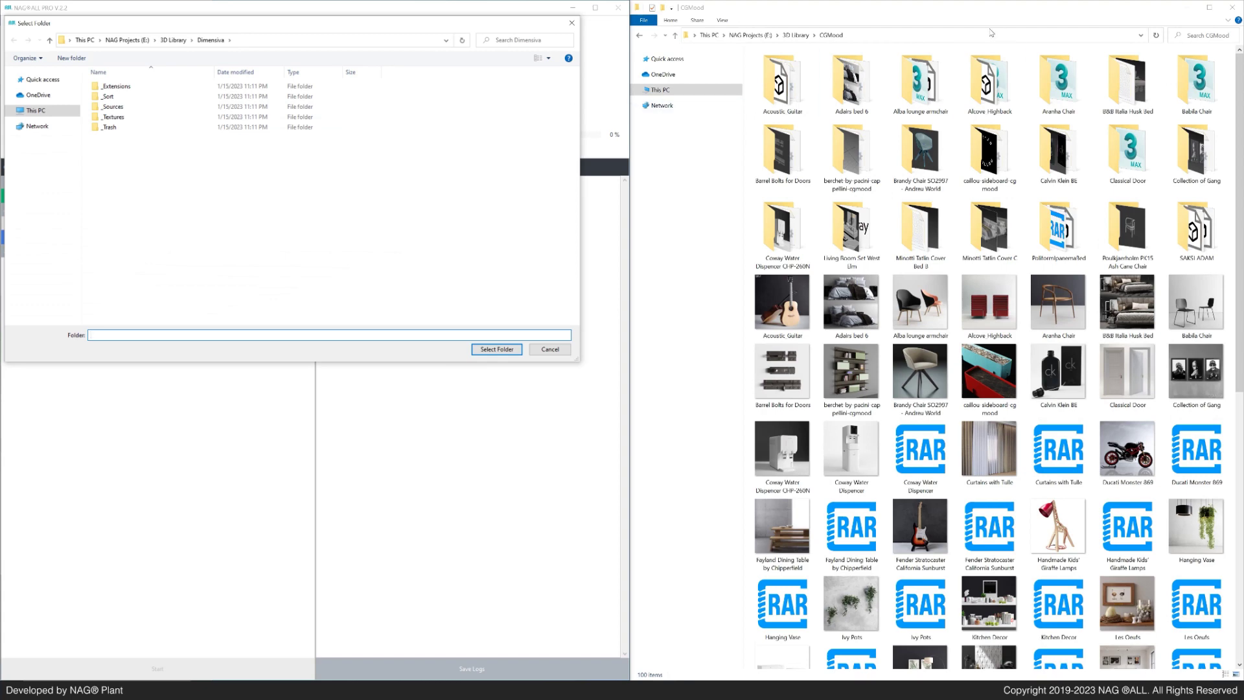
click(970, 36)
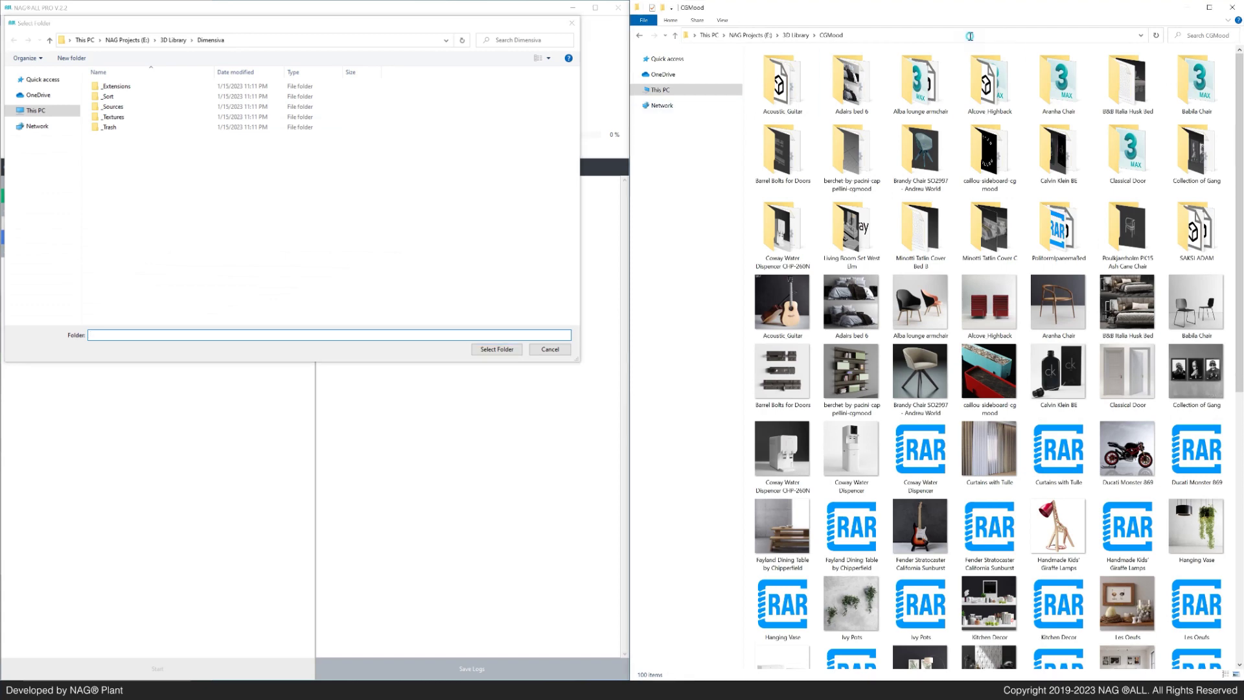
click(235, 39)
key(Return)
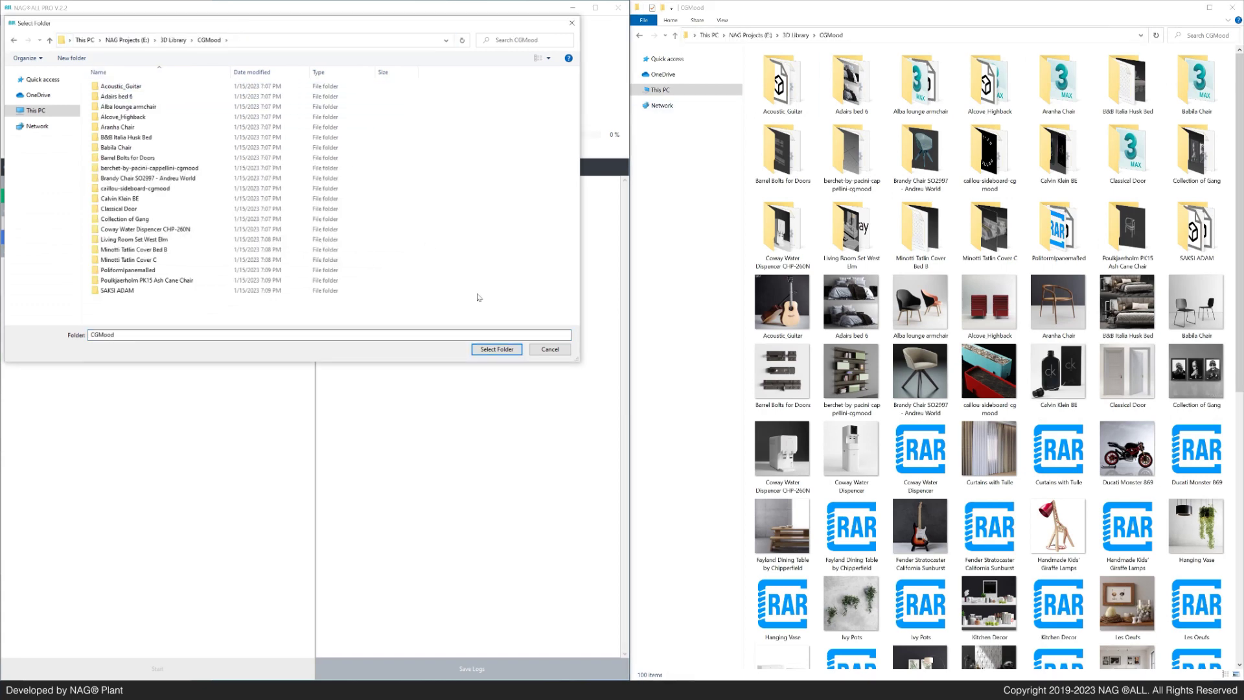
click(496, 349)
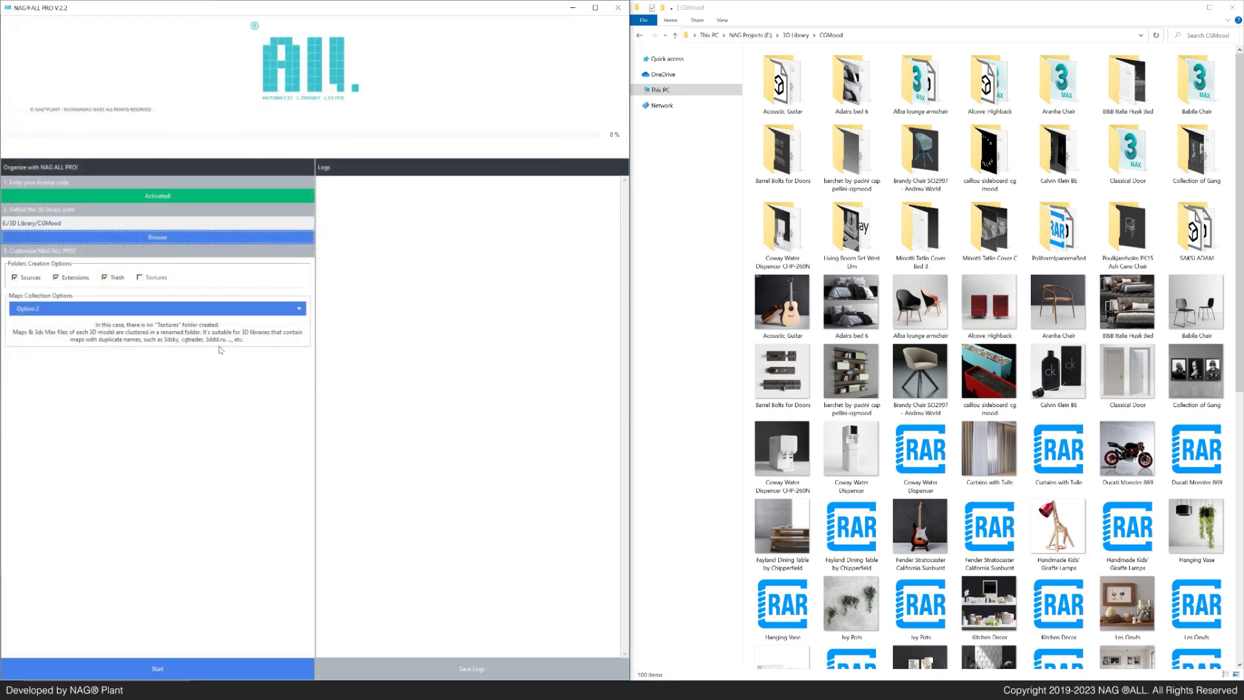
Turn off creation of the Sources, Extensions and Trash folders, and start organizing the CGMood library.
click(31, 279)
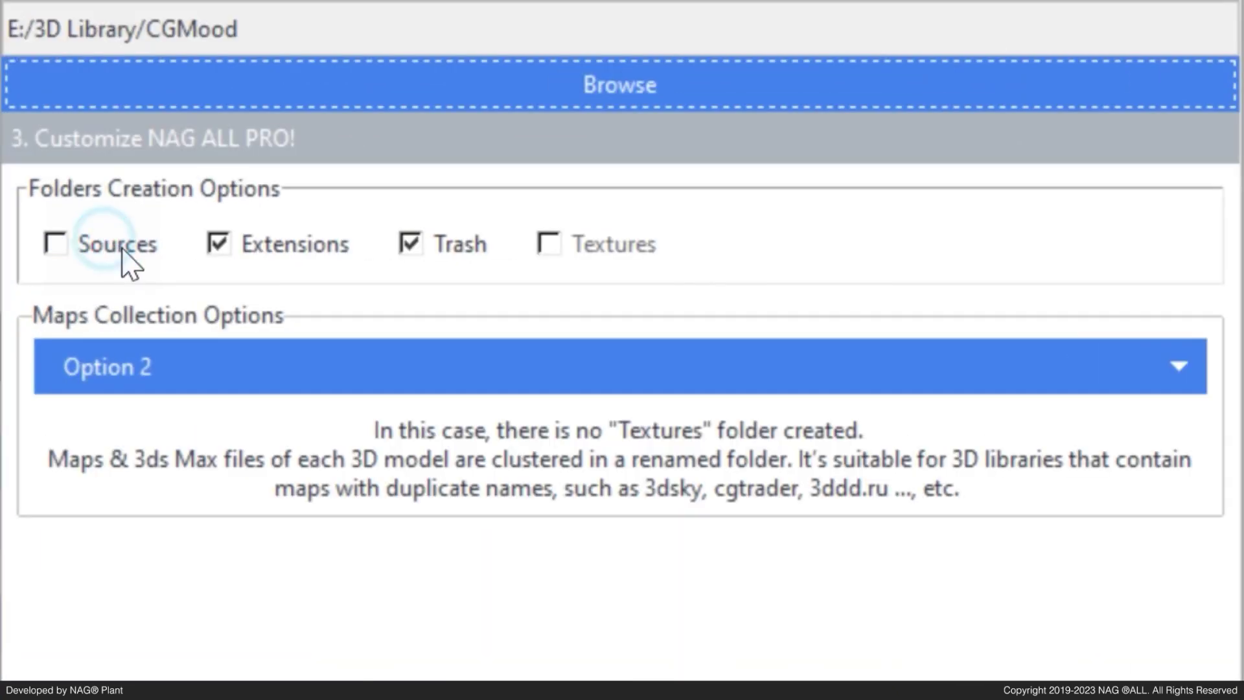
click(224, 247)
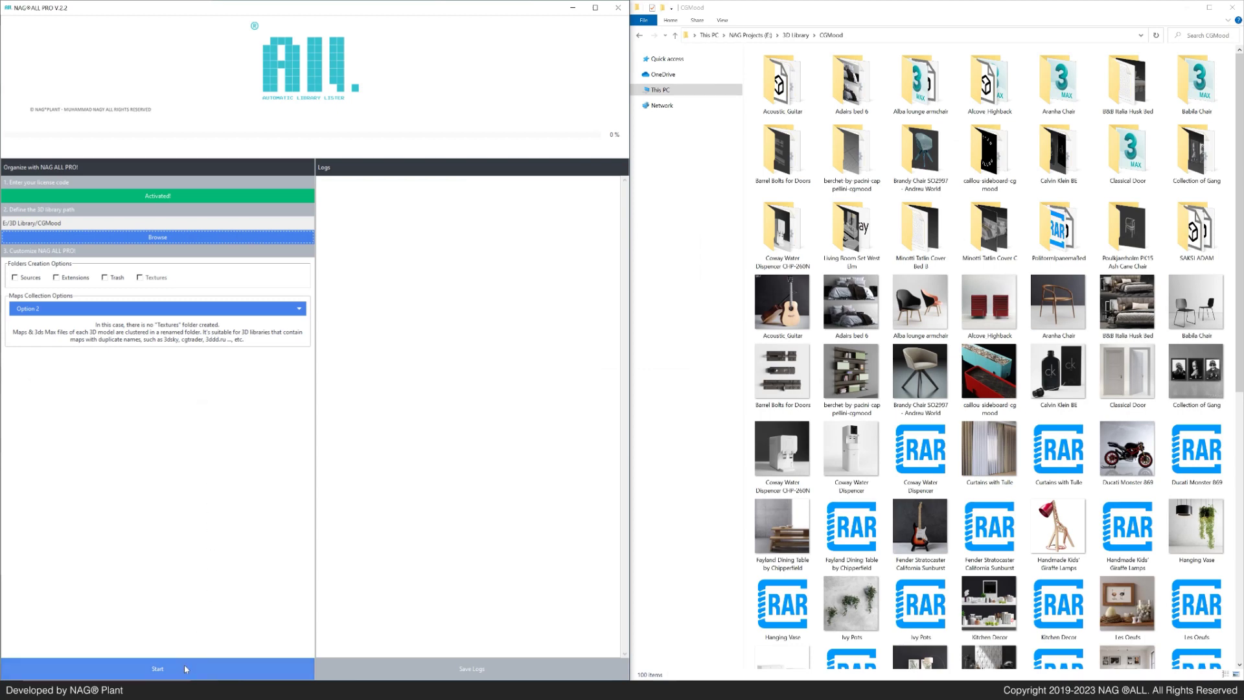
click(185, 668)
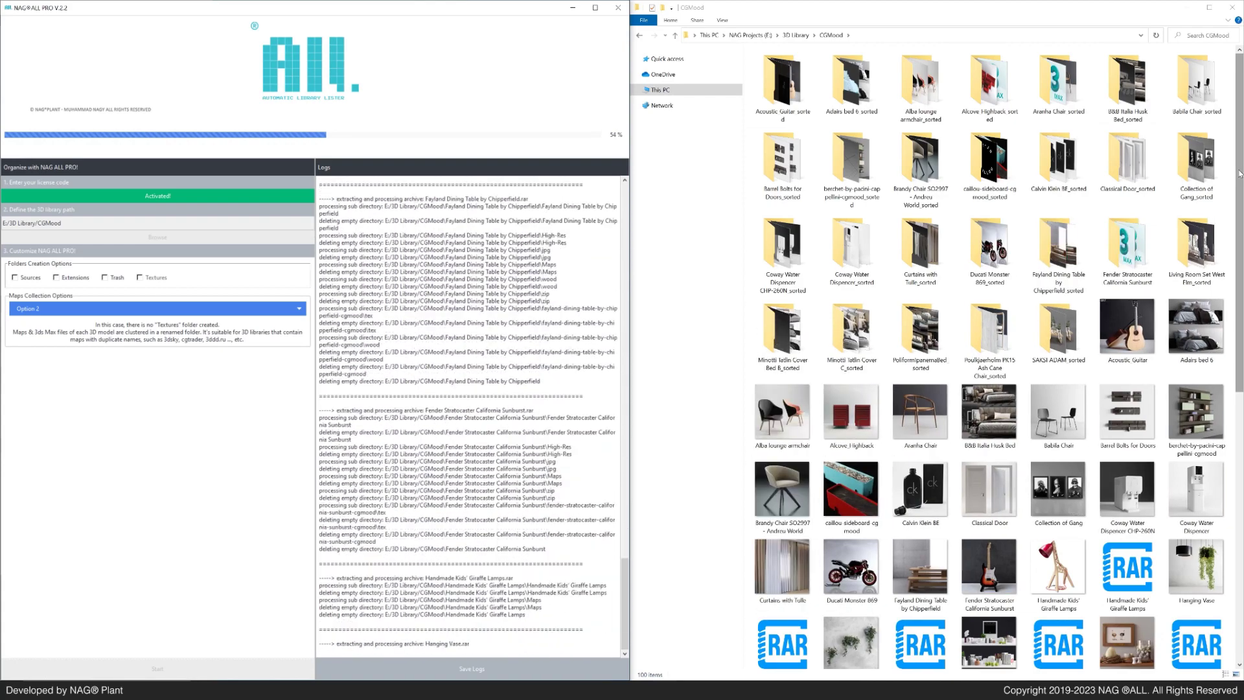
Look through the model folders in CGMood while the library is being organized.
drag(1240, 173, 1239, 291)
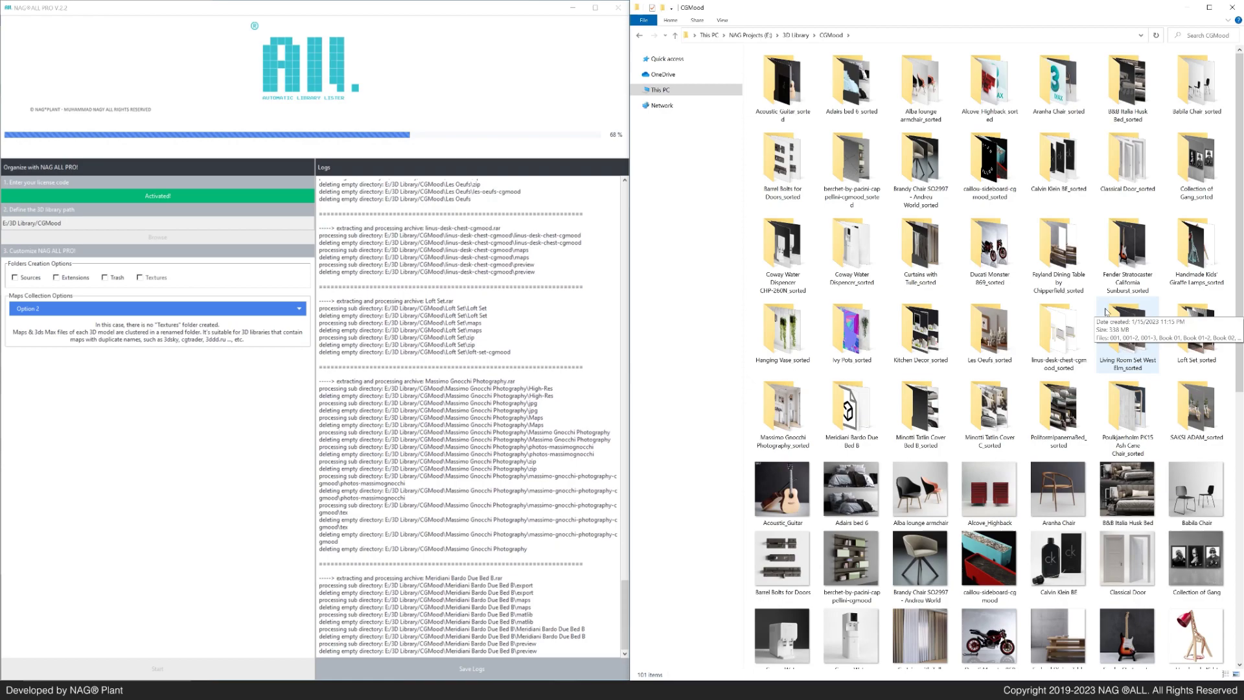
scroll(1105, 312, down, 2)
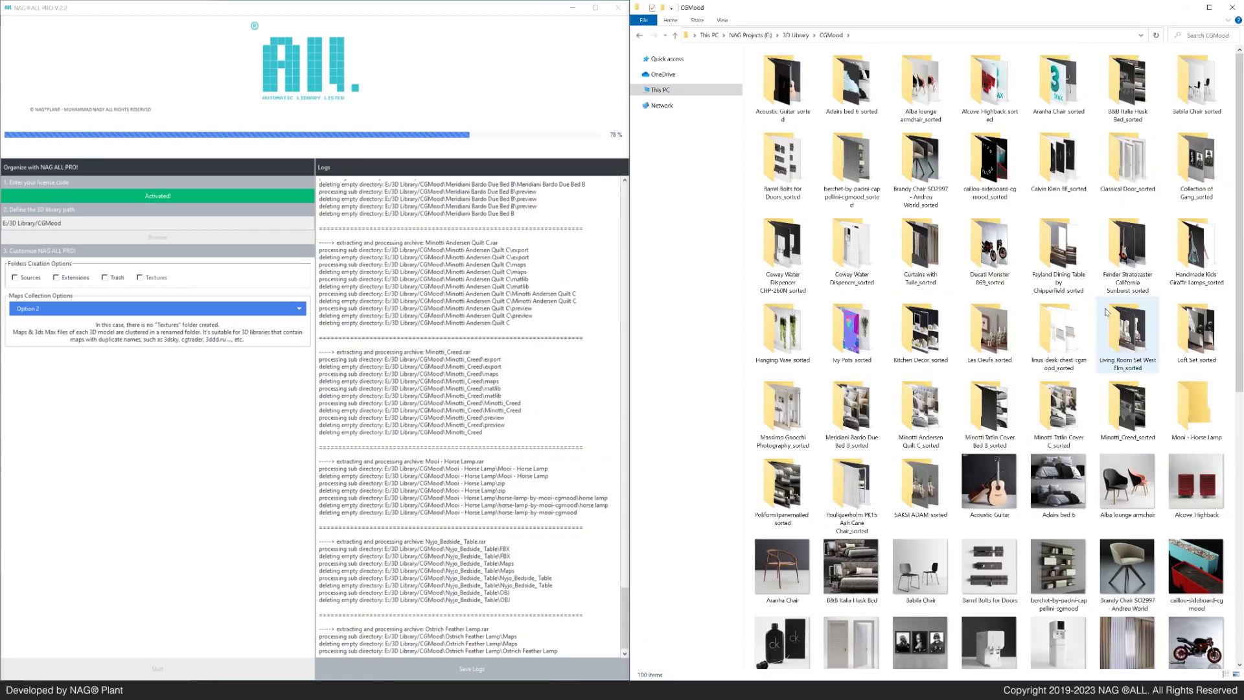
scroll(1095, 310, down, 5)
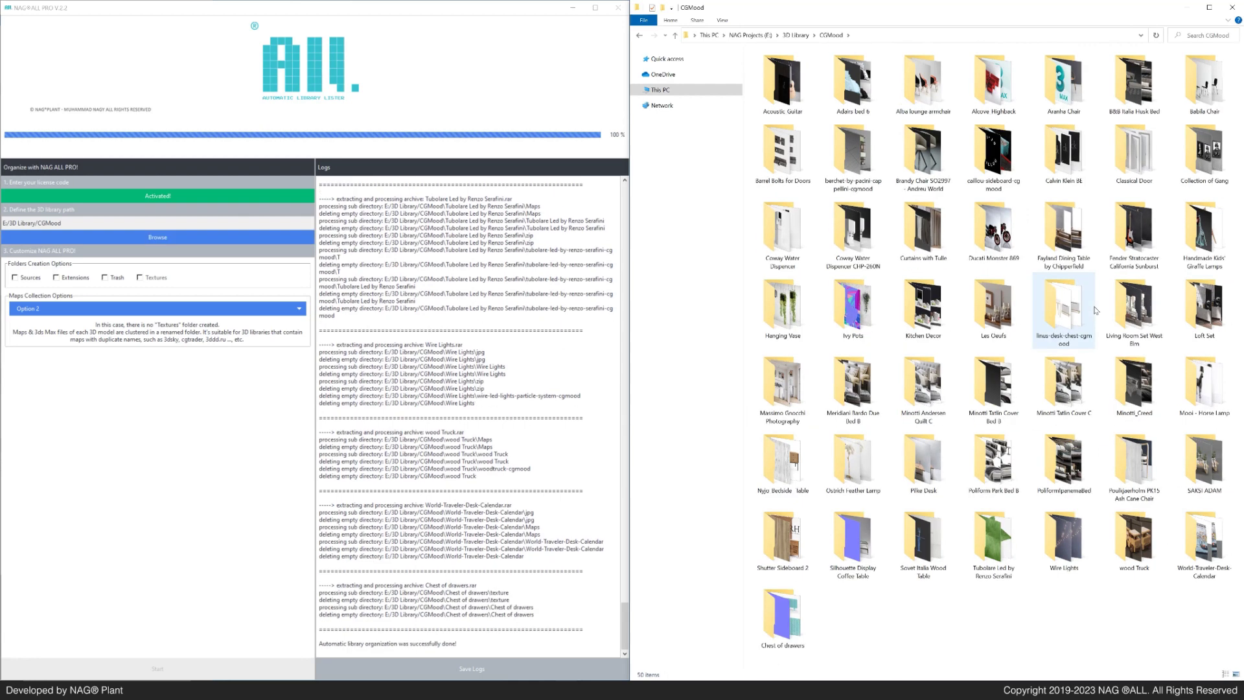
Inspect the preview, 3ds Max file and maps in the Acoustic_Guitar folder, and return to CGMood.
double_click(782, 102)
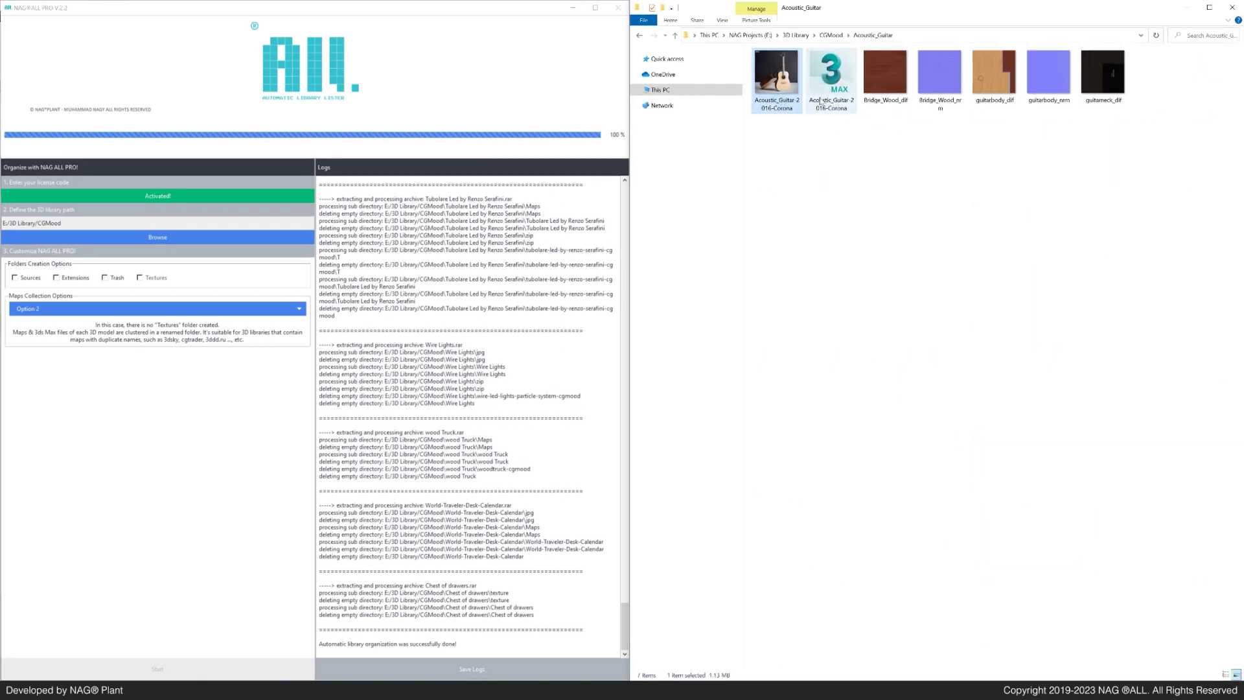
click(831, 78)
drag(1129, 123, 861, 47)
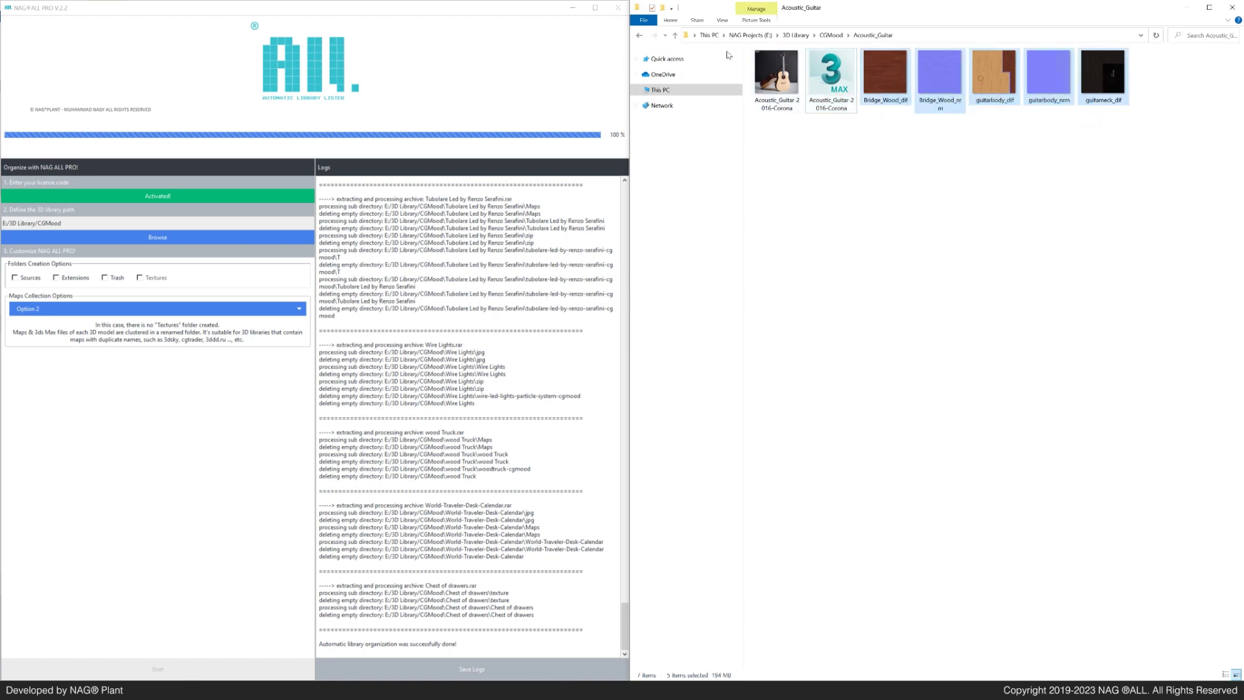
click(676, 36)
Inspect the files and maps in the Adairs bed 6 and Alcove_Highback folders, returning to CGMood after each.
double_click(847, 93)
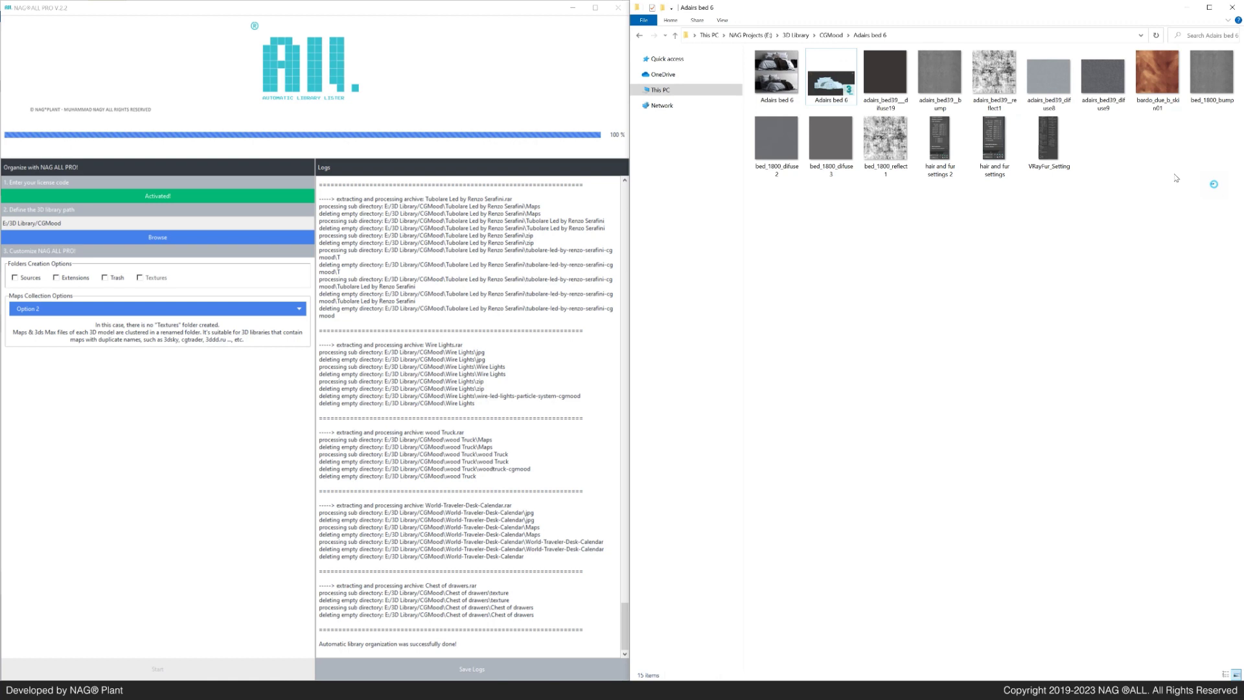
drag(1213, 184, 899, 99)
click(676, 35)
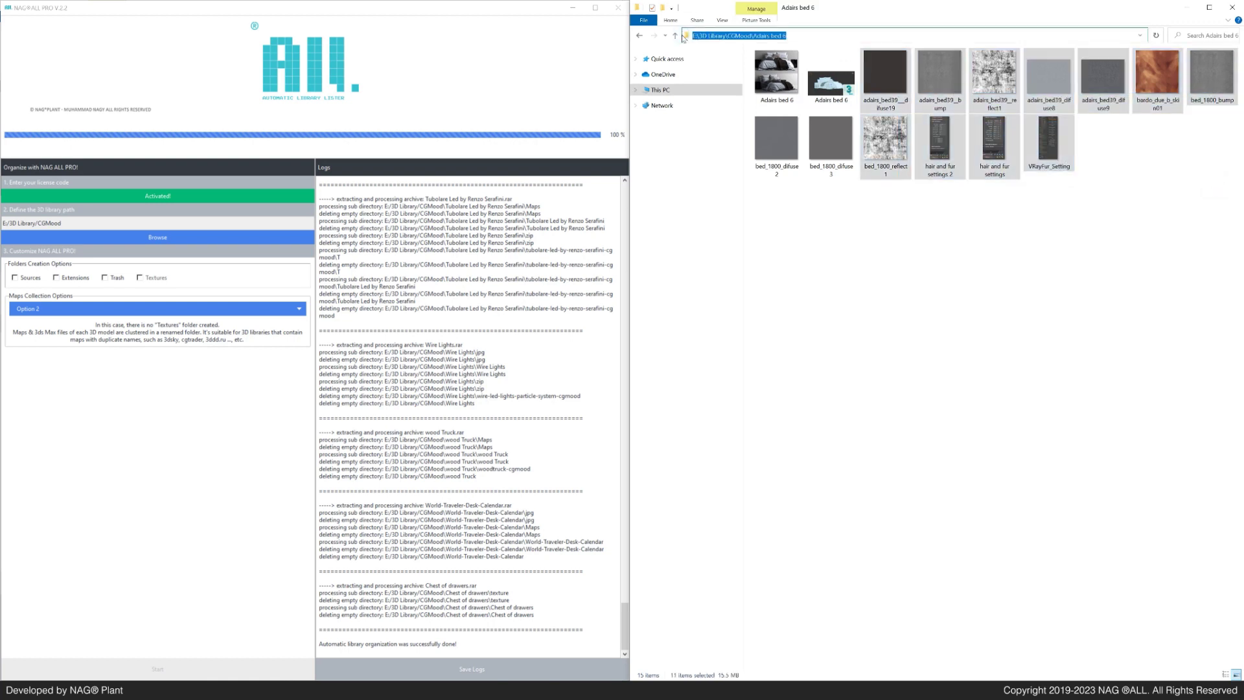
double_click(994, 81)
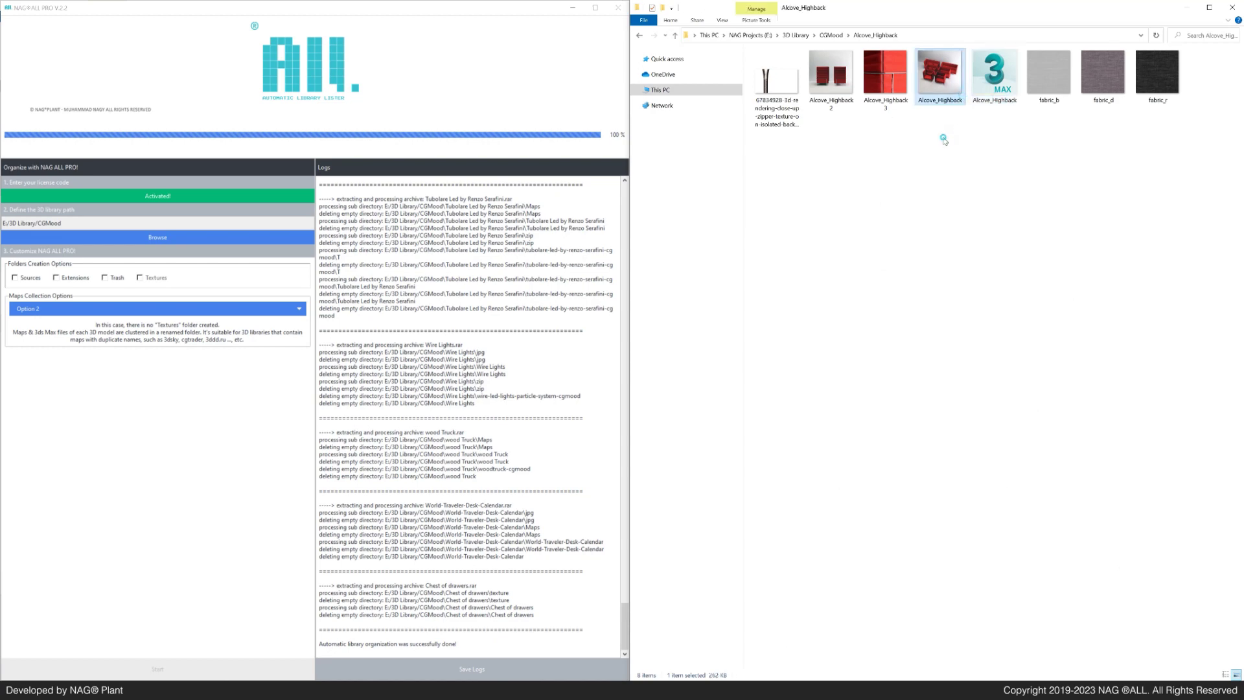
click(674, 36)
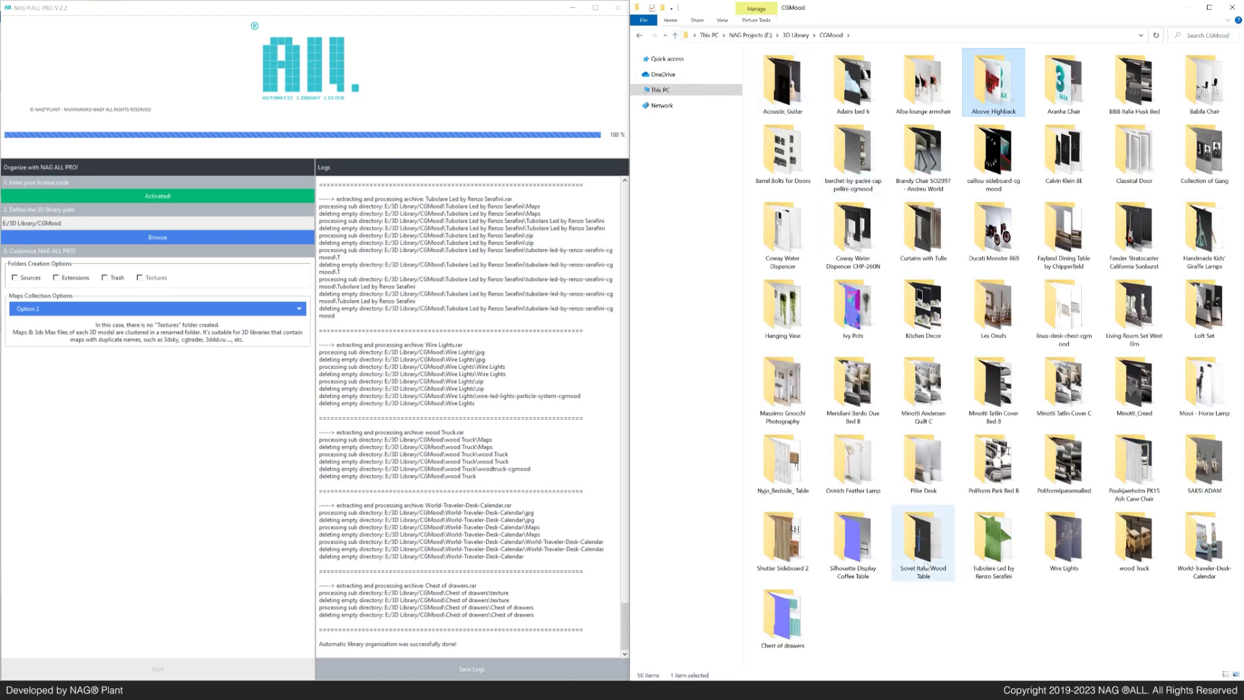